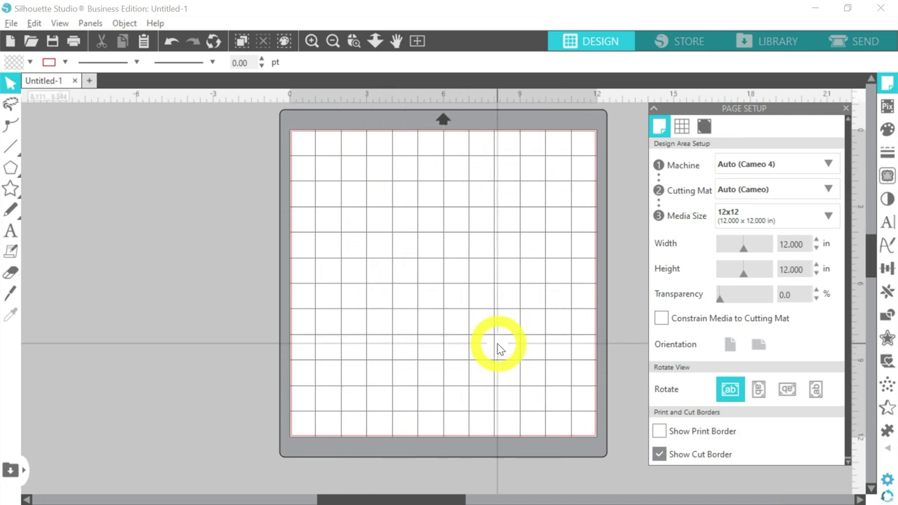
Step: Set the page's machine to None and the media size to Letter (8.500 x 11.000 in)
click(742, 164)
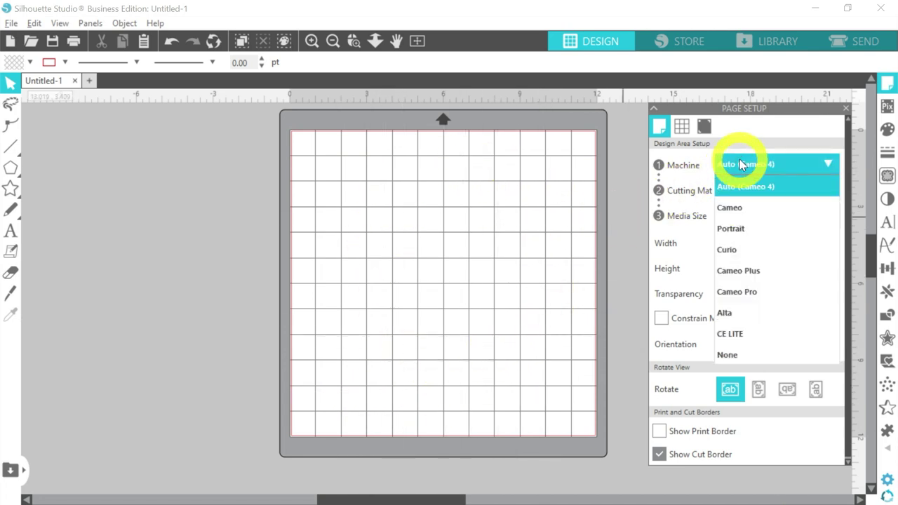
click(737, 356)
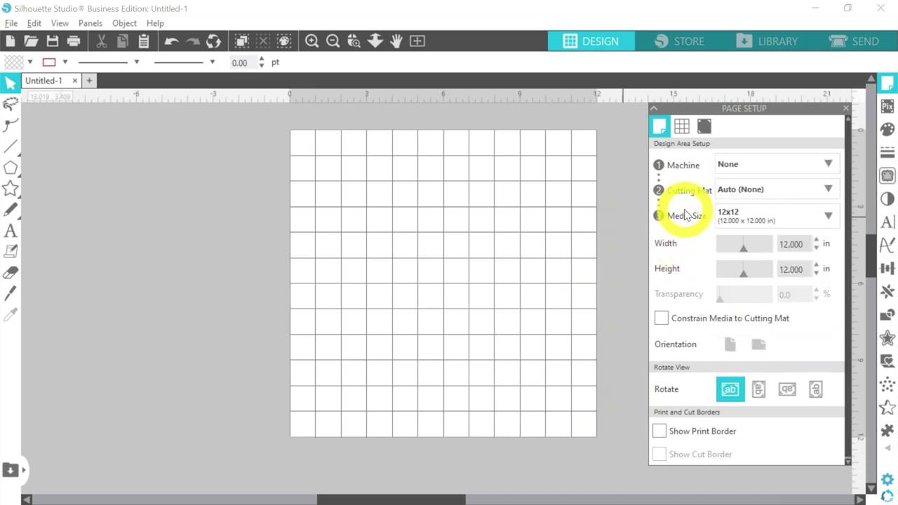
click(752, 222)
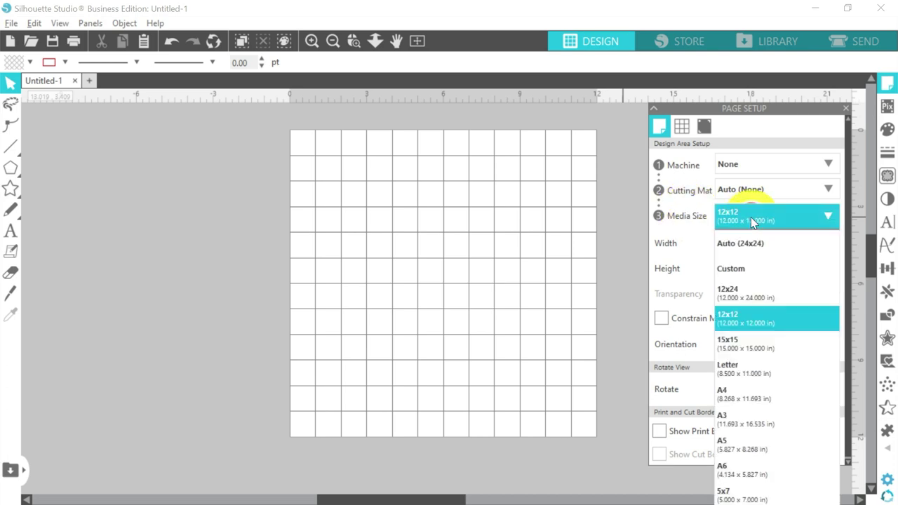
click(733, 372)
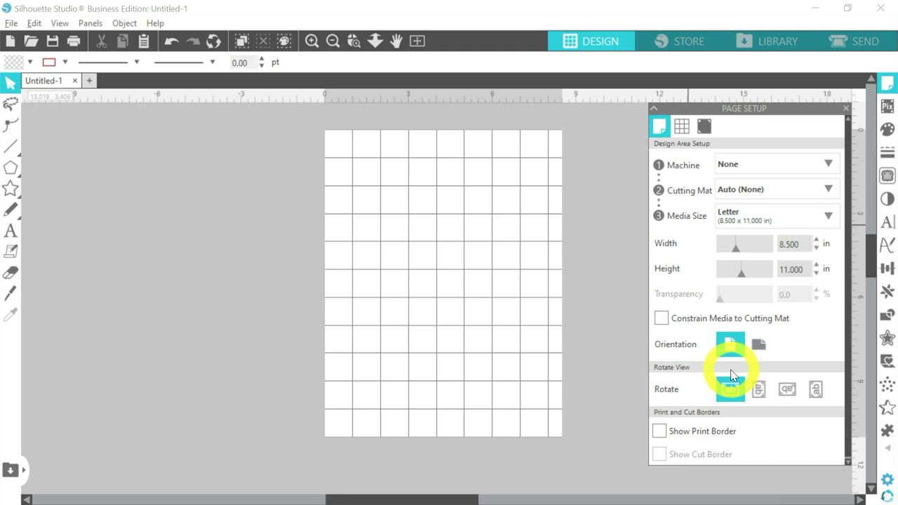
Step: Show the print border on the page and hide the grid and crosshairs
click(678, 434)
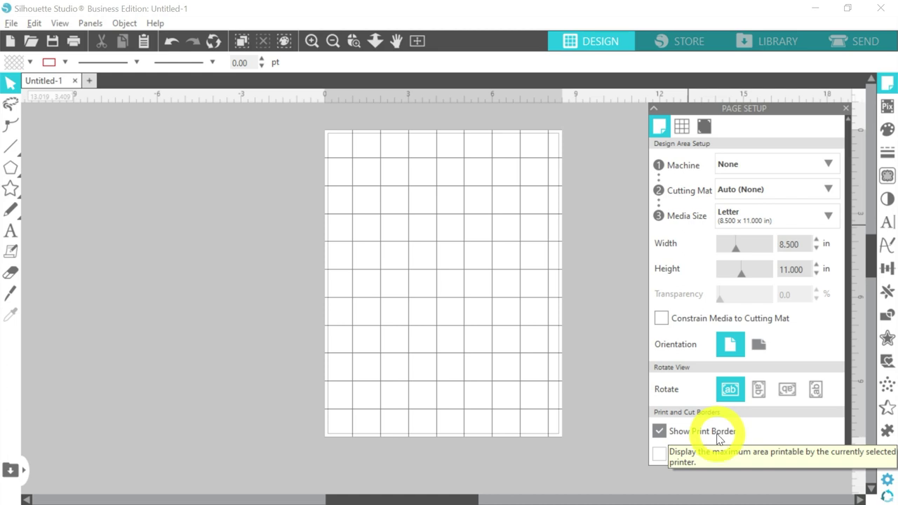
click(682, 133)
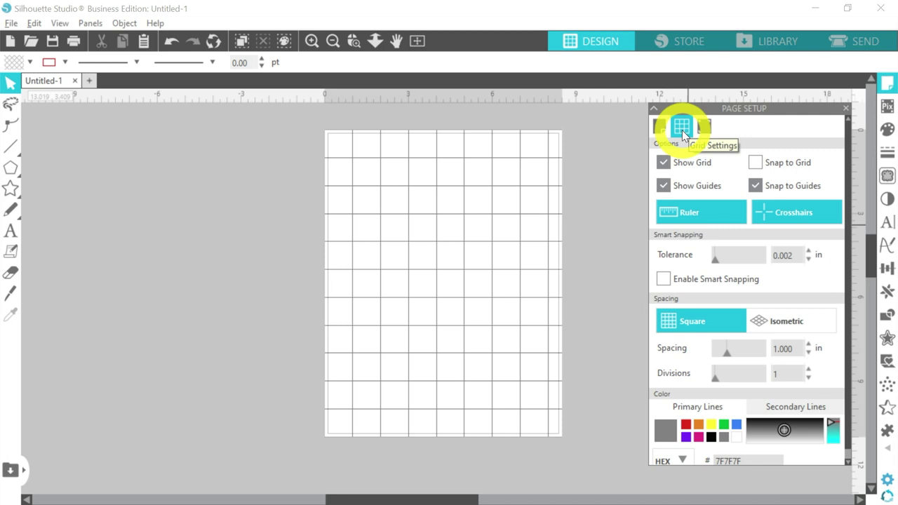
click(663, 164)
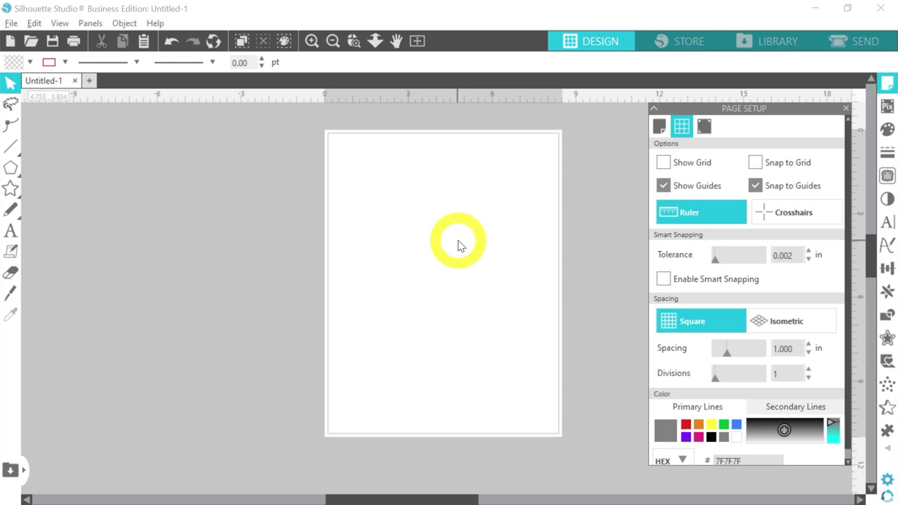
Step: Merge Galaxy.png from the Downloads folder into the document
click(12, 23)
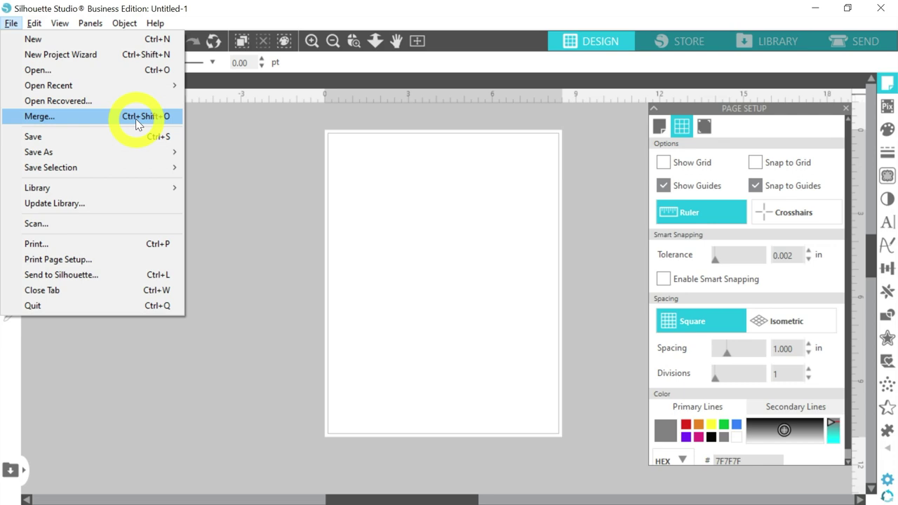
click(231, 146)
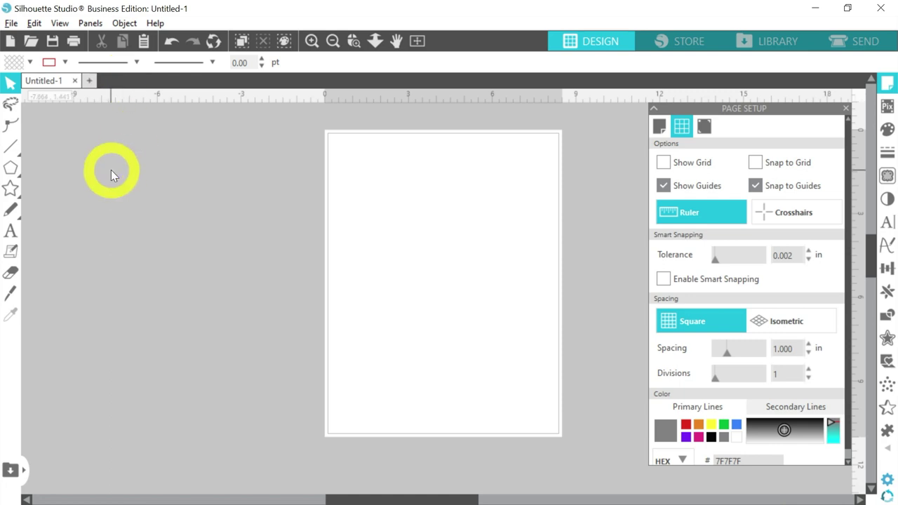
click(11, 23)
click(43, 116)
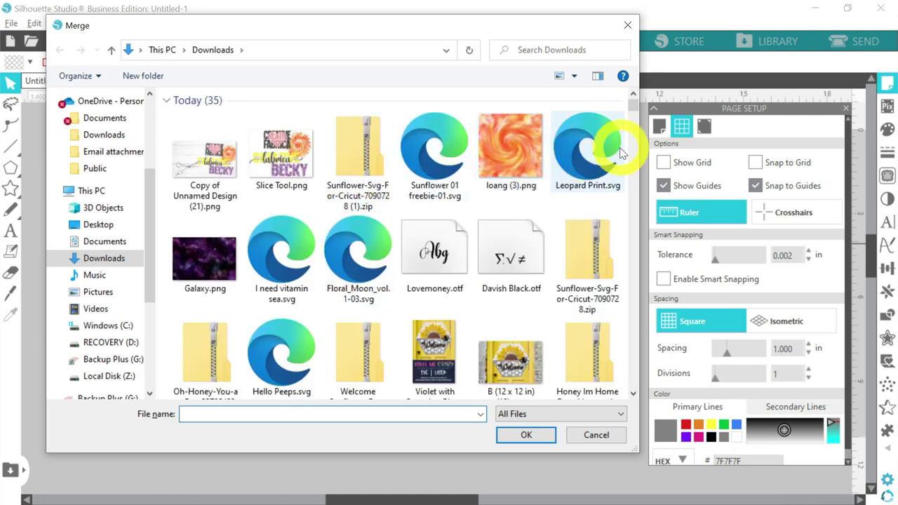
click(205, 261)
double_click(205, 261)
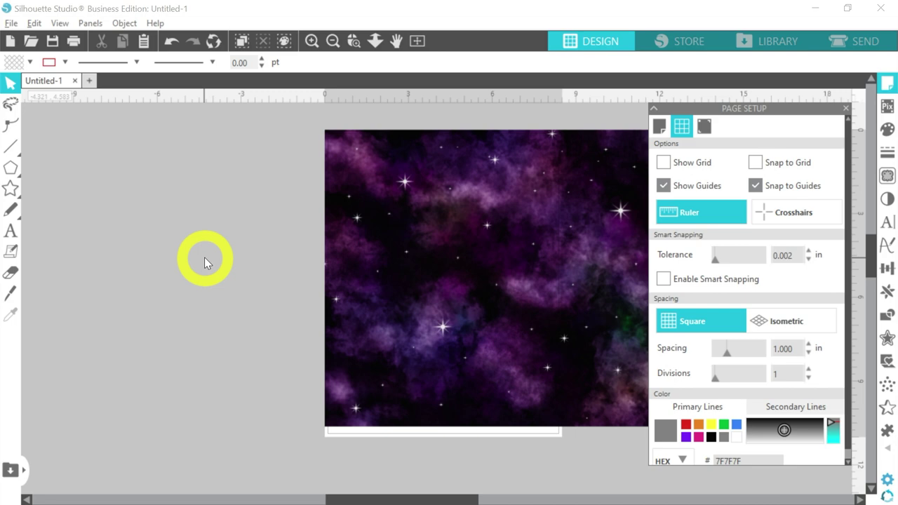
Step: Move the galaxy image off the page to the empty area on its right side and deselect it
drag(371, 227, 195, 231)
key(Escape)
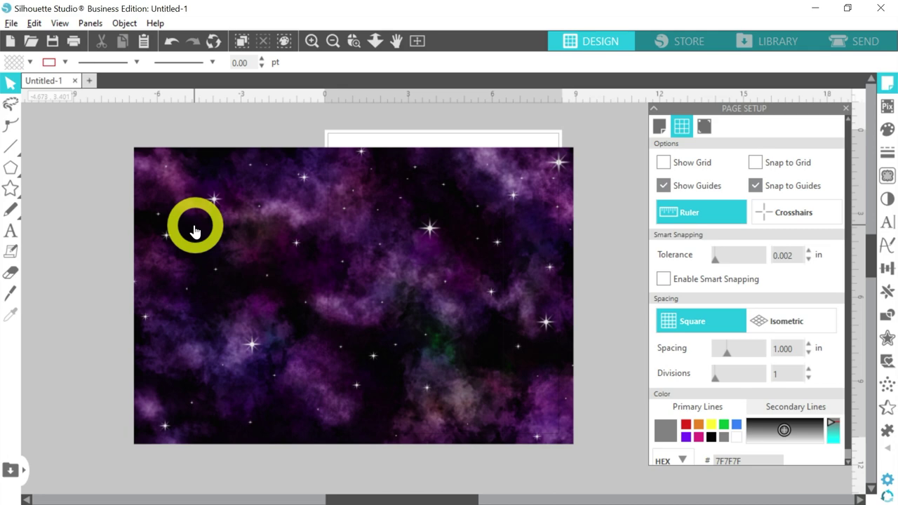
drag(200, 211, 643, 203)
click(574, 200)
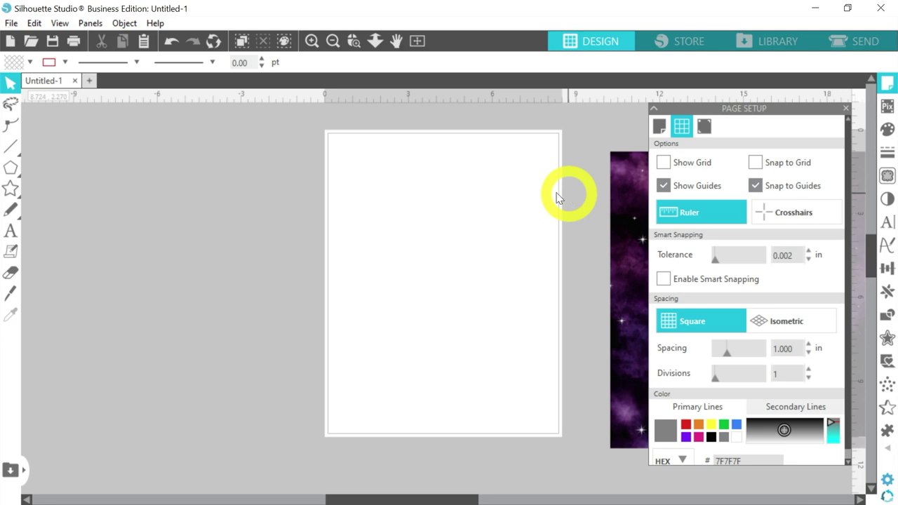
Step: Merge Floral_Moon_vol.1-03.svg from the Downloads folder into the document
click(12, 23)
click(33, 104)
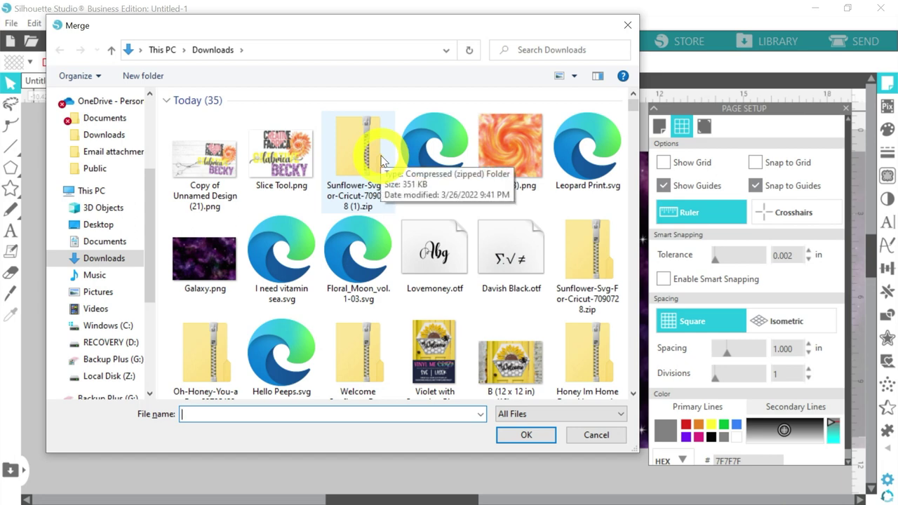
double_click(351, 235)
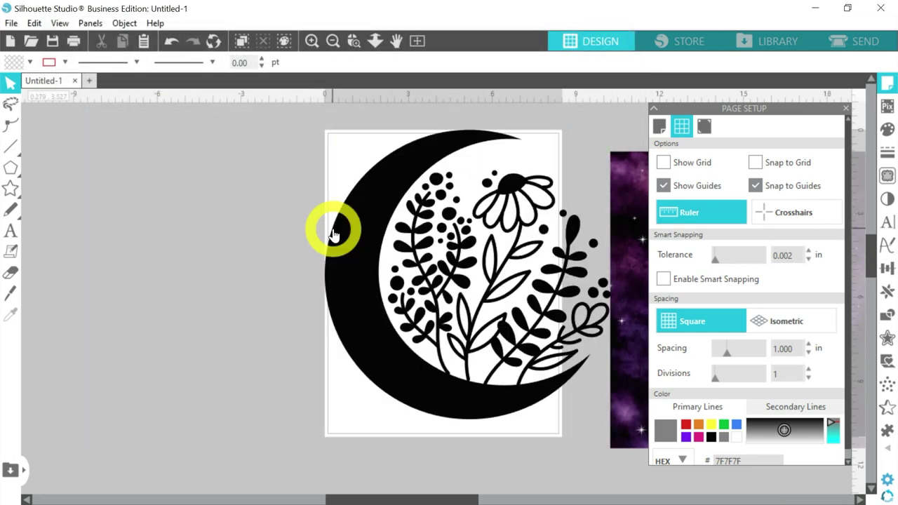
click(335, 237)
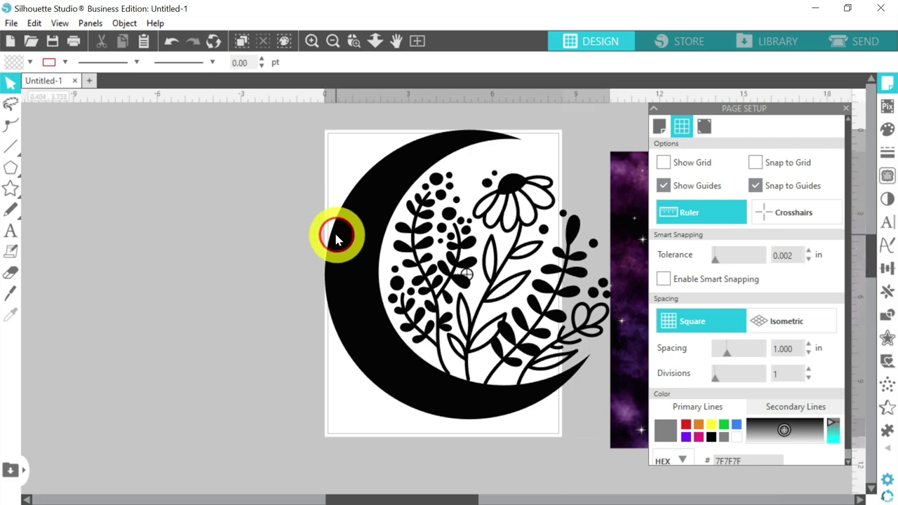
drag(336, 239, 363, 254)
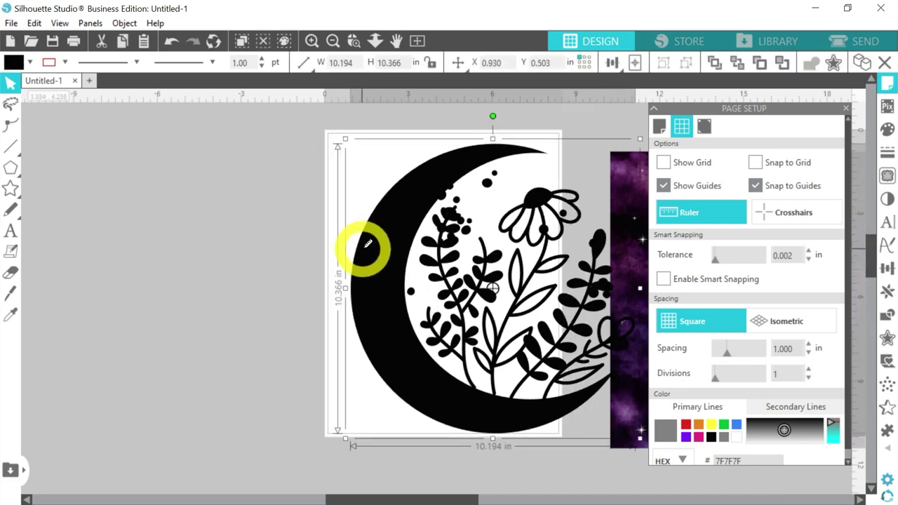
key(ctrl+z)
Step: Group all pieces of the floral moon design and move the group off the page onto the galaxy image
drag(257, 162, 623, 420)
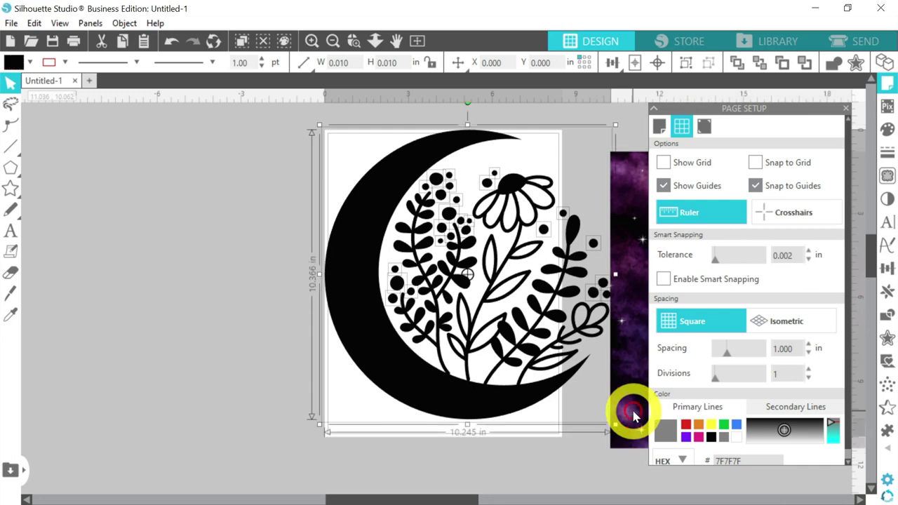
right_click(483, 323)
click(517, 347)
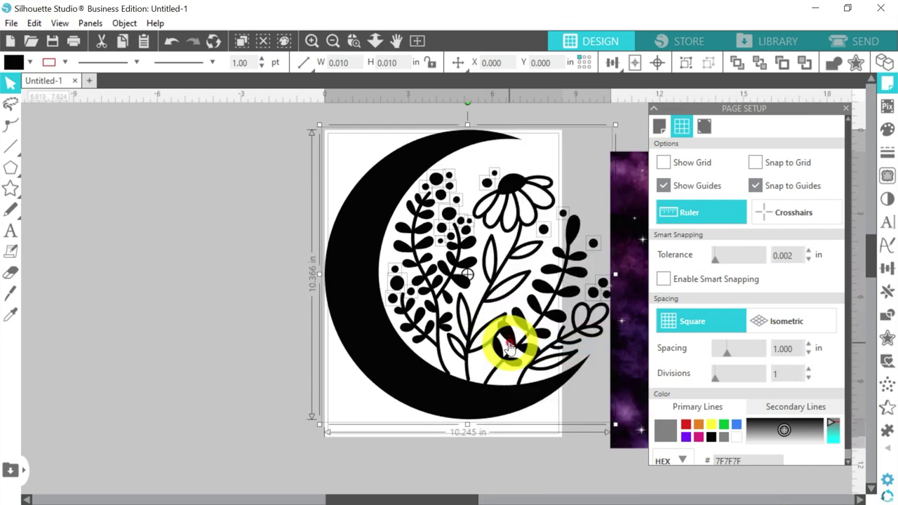
drag(423, 249, 640, 282)
click(480, 252)
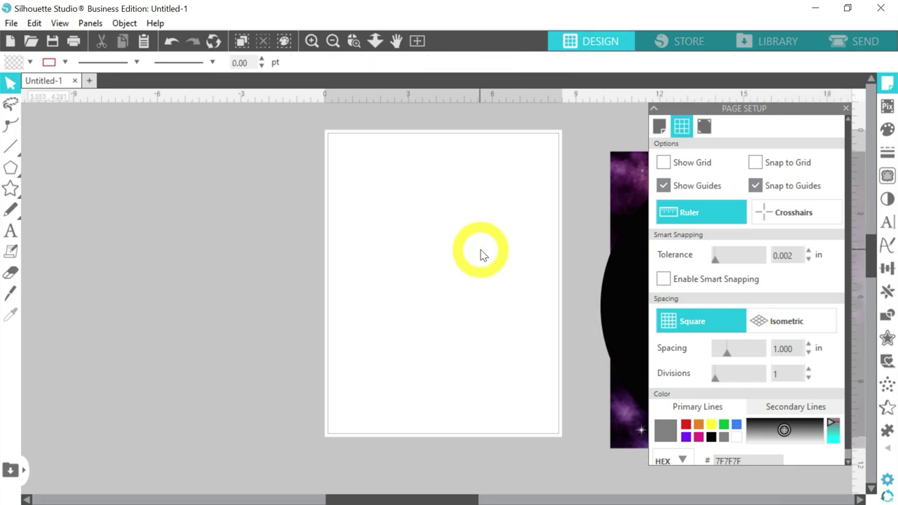
key(ctrl+m)
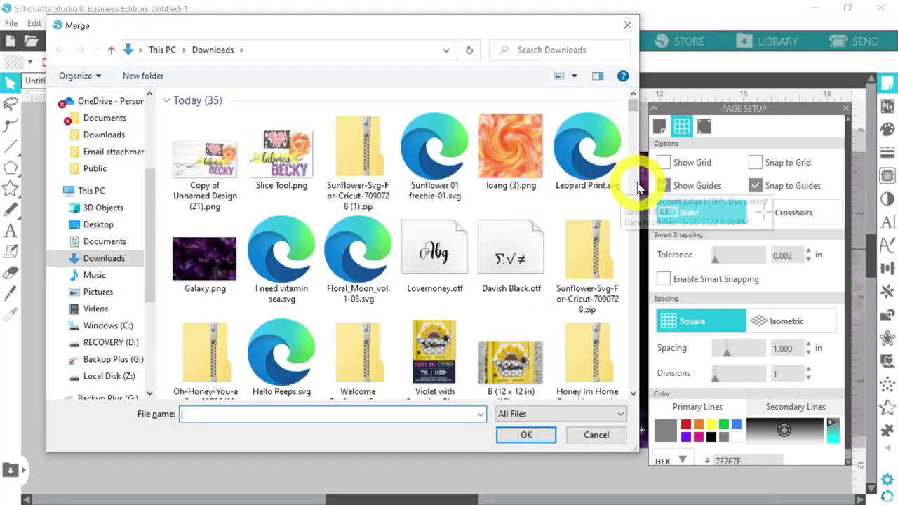
scroll(636, 183, down, 8)
click(513, 244)
double_click(513, 244)
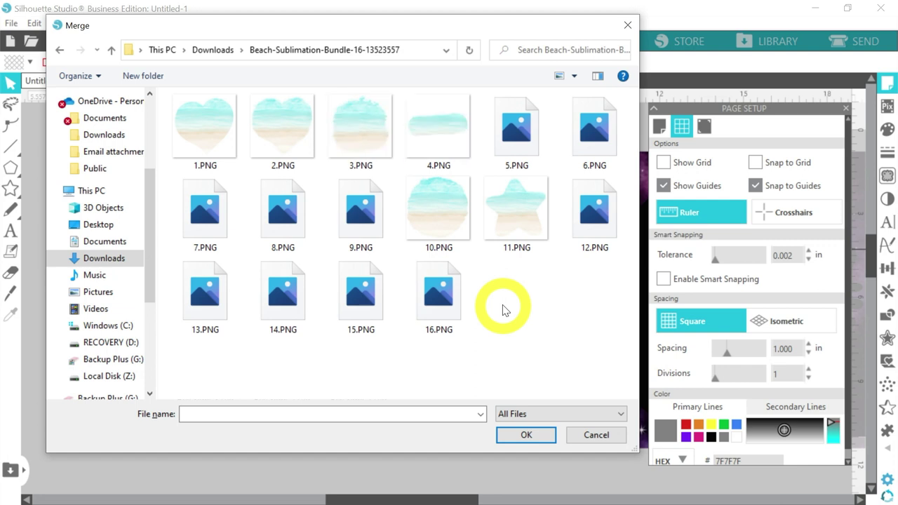
double_click(225, 224)
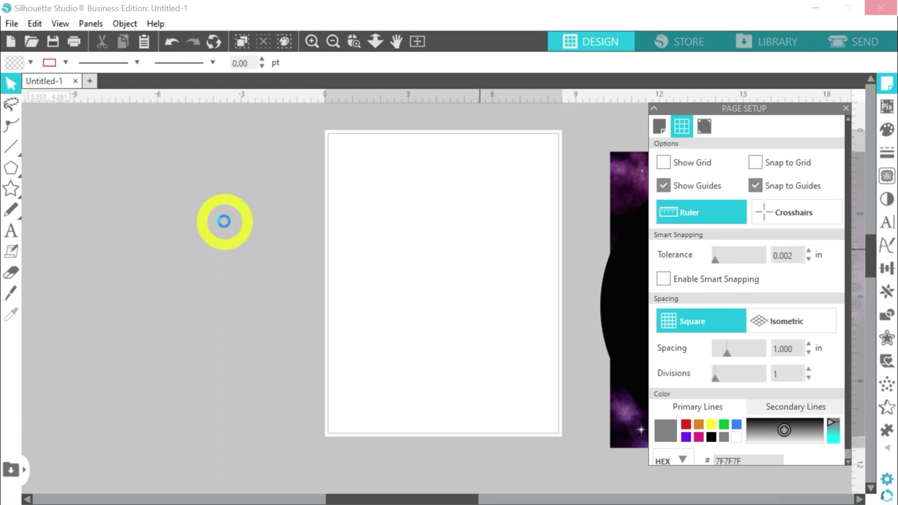
key(ctrl+v)
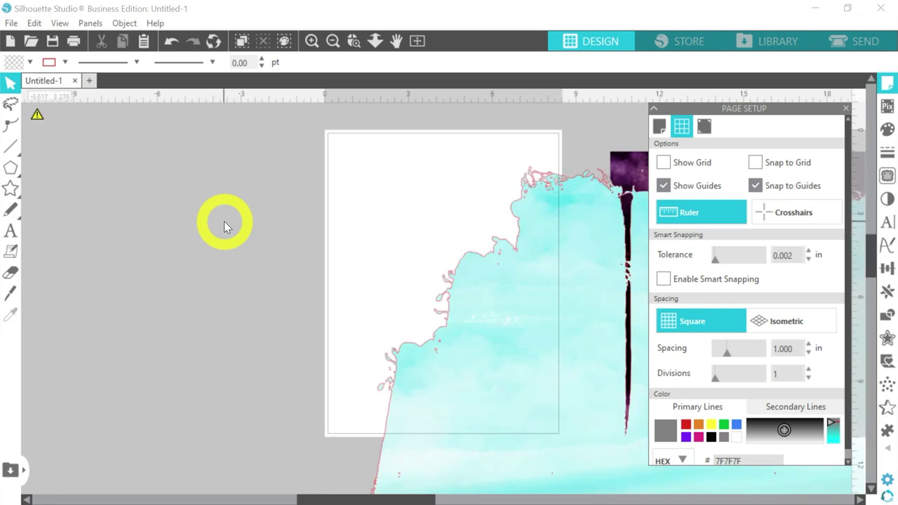
Step: Remove the red outline from the beach image by making its line color transparent
click(474, 300)
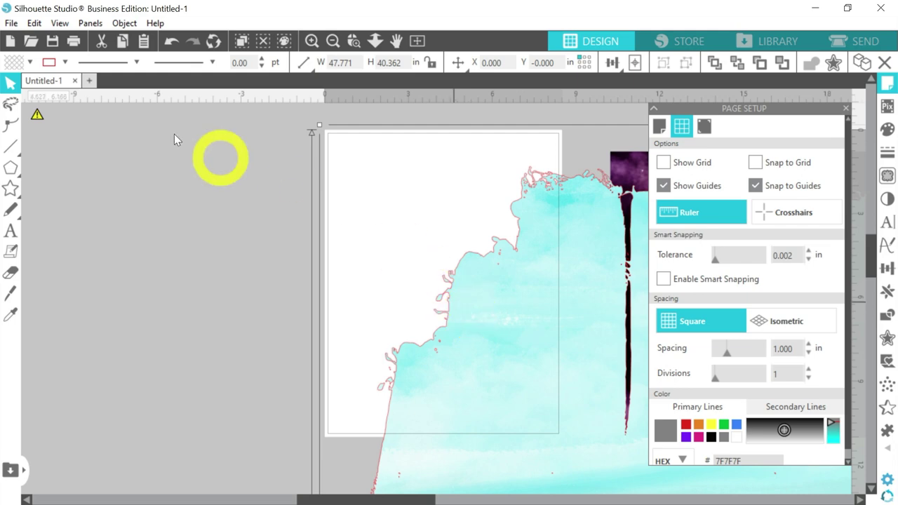
click(65, 63)
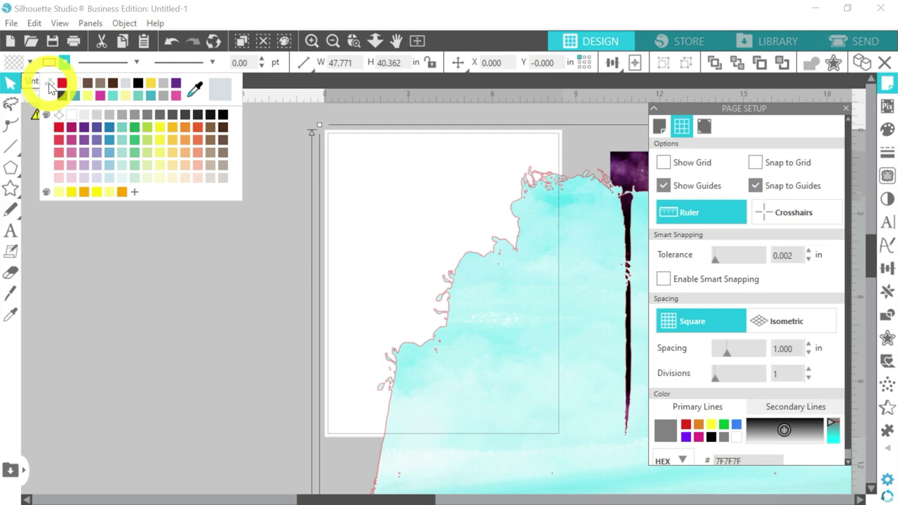
click(49, 85)
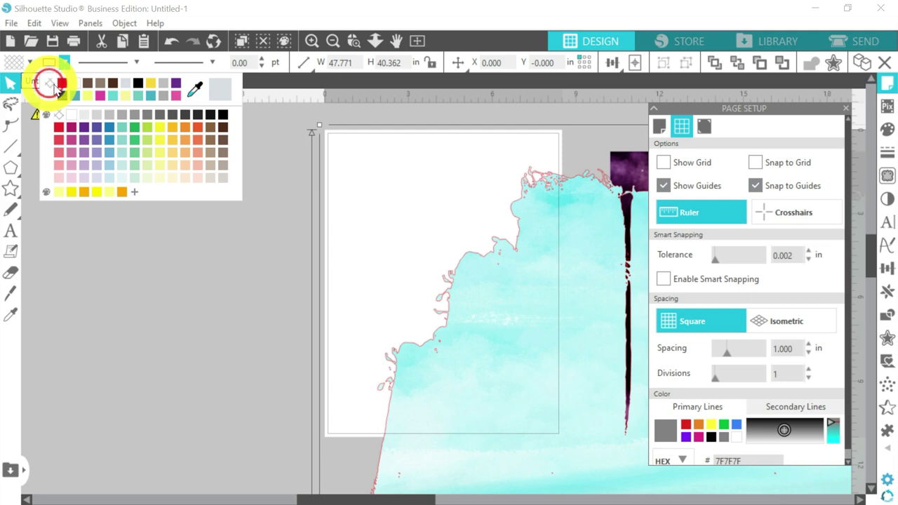
click(475, 299)
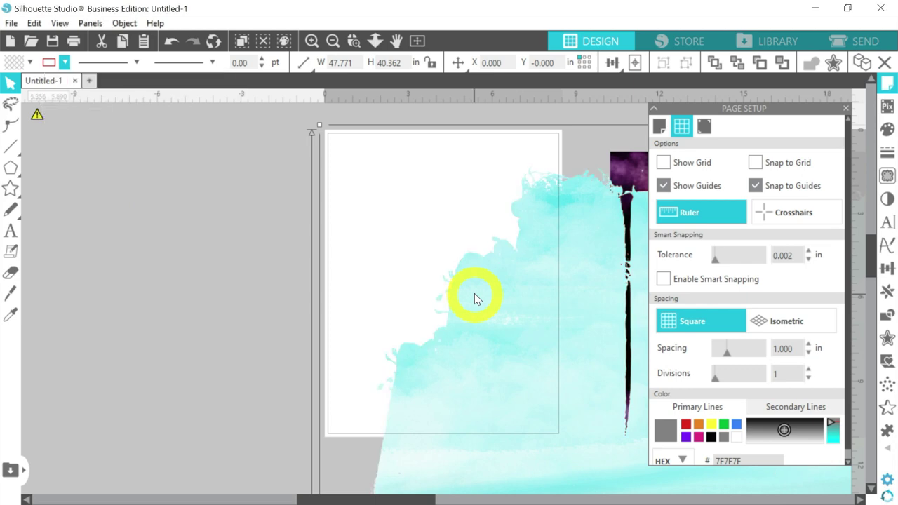
Step: Lock the aspect ratio of the selected beach image
click(430, 69)
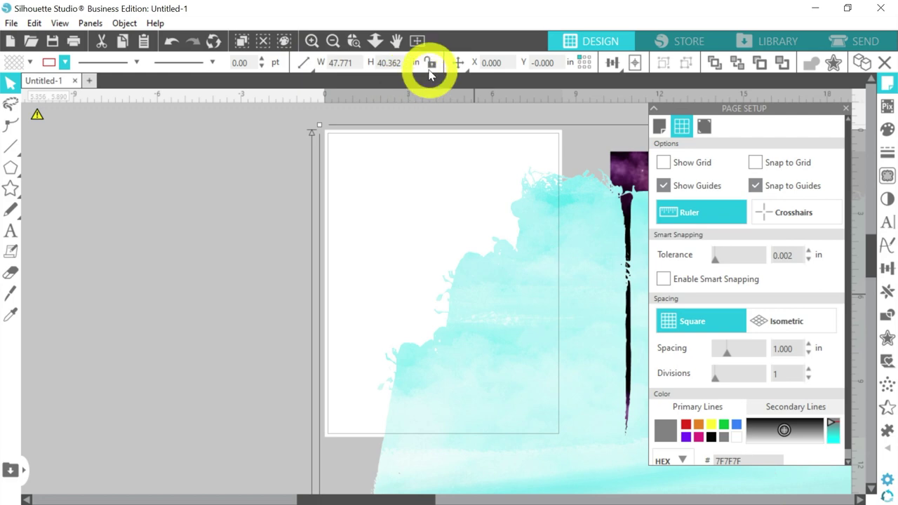
click(431, 63)
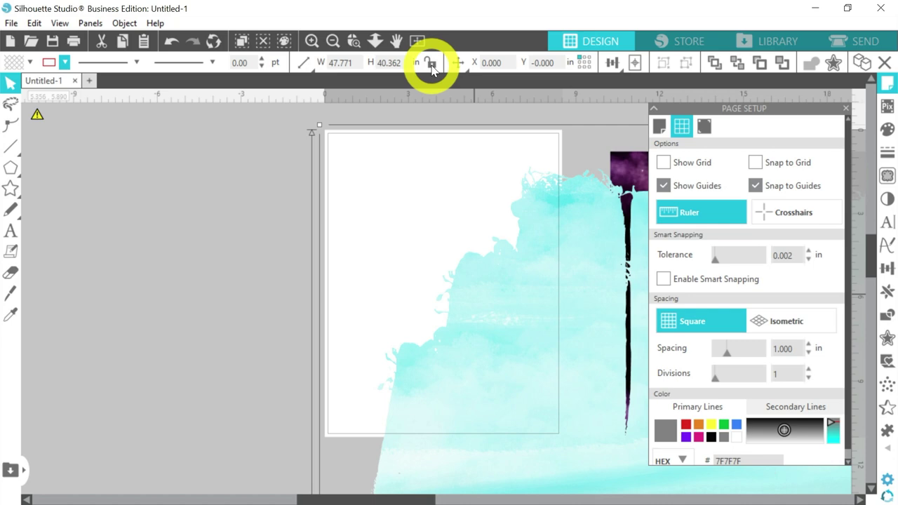
click(431, 64)
click(432, 63)
Step: Set the beach image's width to 8 in, center it on the page and deselect it
click(357, 62)
double_click(357, 63)
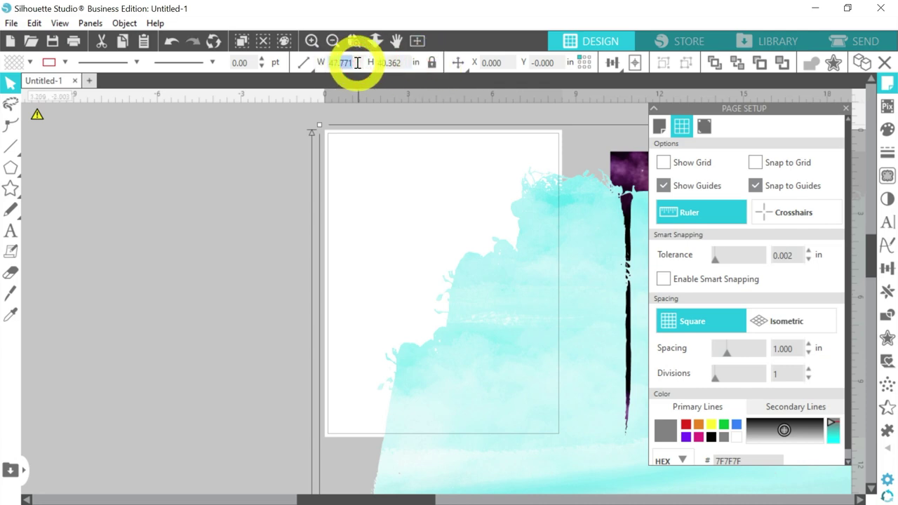
text(8)
key(Return)
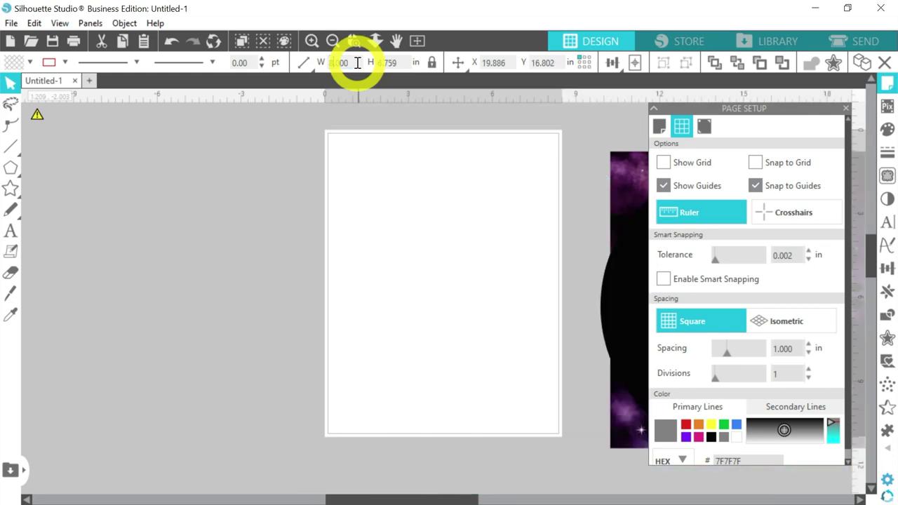
click(636, 66)
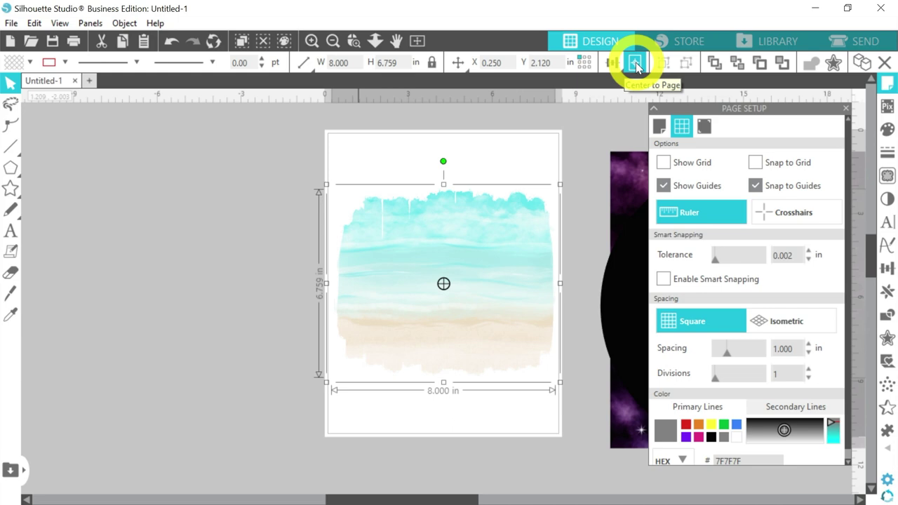
click(275, 187)
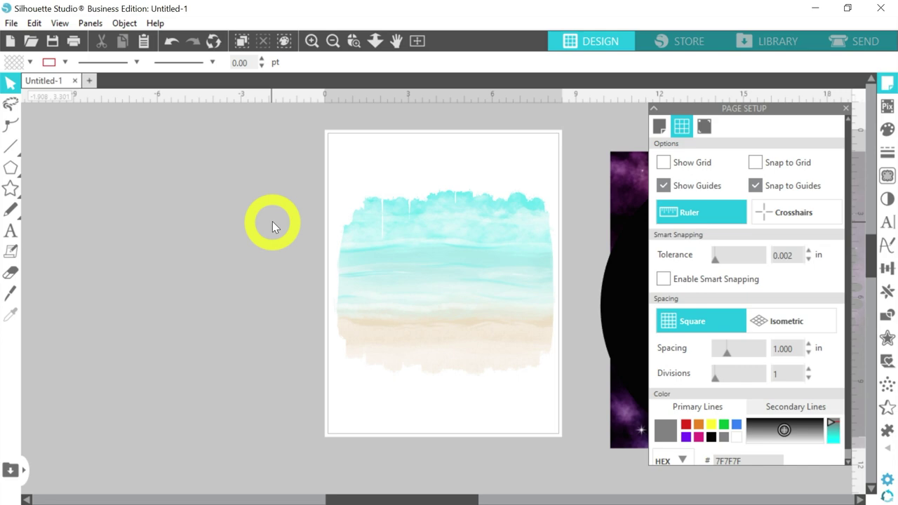
Step: Merge I need vitamin sea.svg from the Downloads folder into the document
key(ctrl+m)
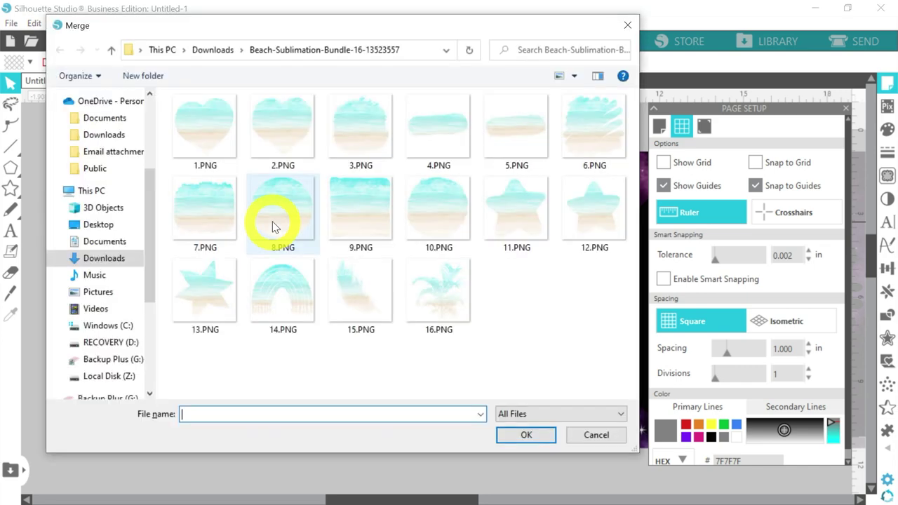
click(219, 51)
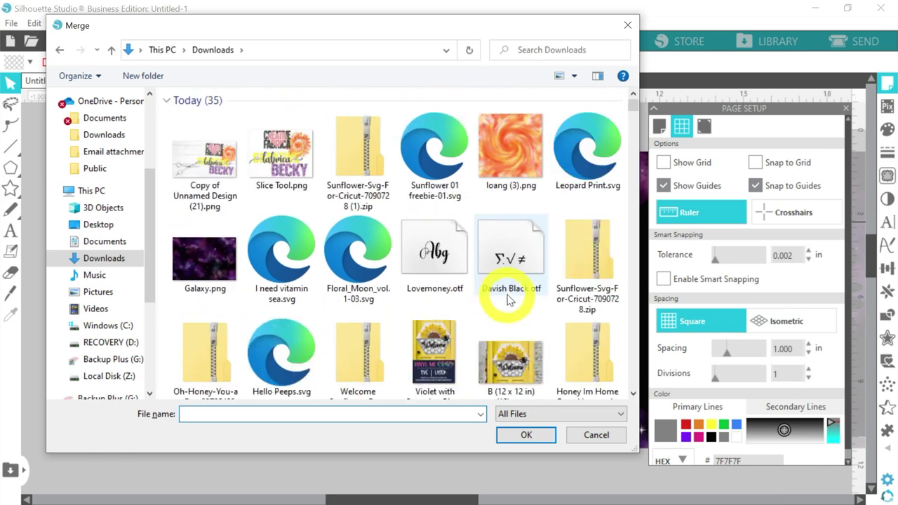
double_click(300, 275)
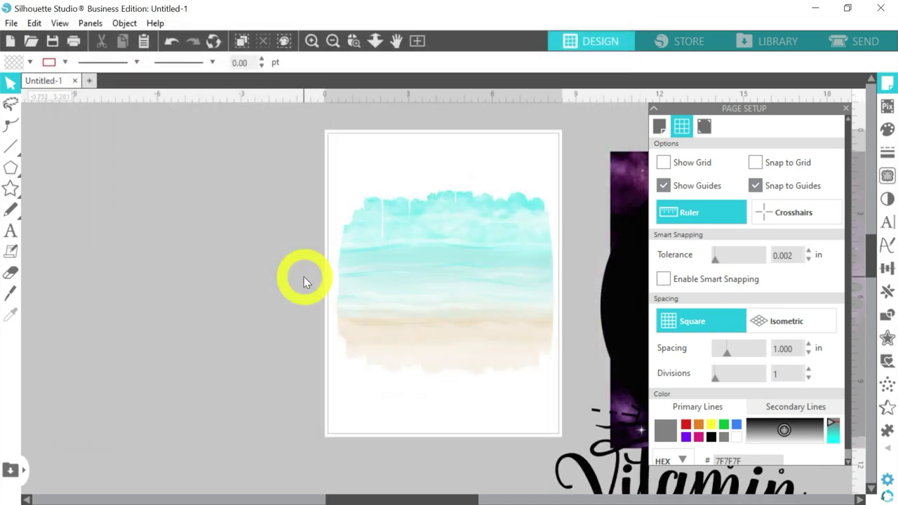
Step: Select all the pieces of the "I Need Vitamin Sea" design and group them
click(579, 467)
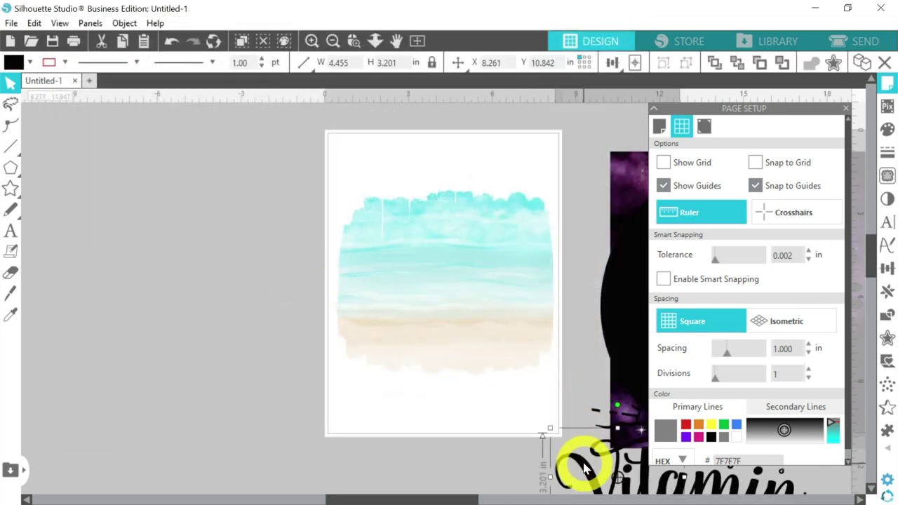
click(332, 40)
click(333, 40)
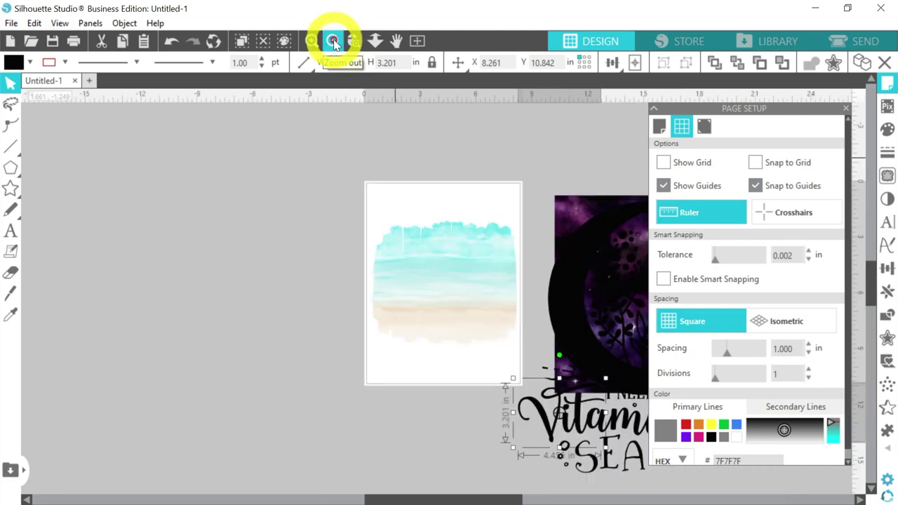
shift+click(499, 290)
right_click(520, 290)
click(561, 345)
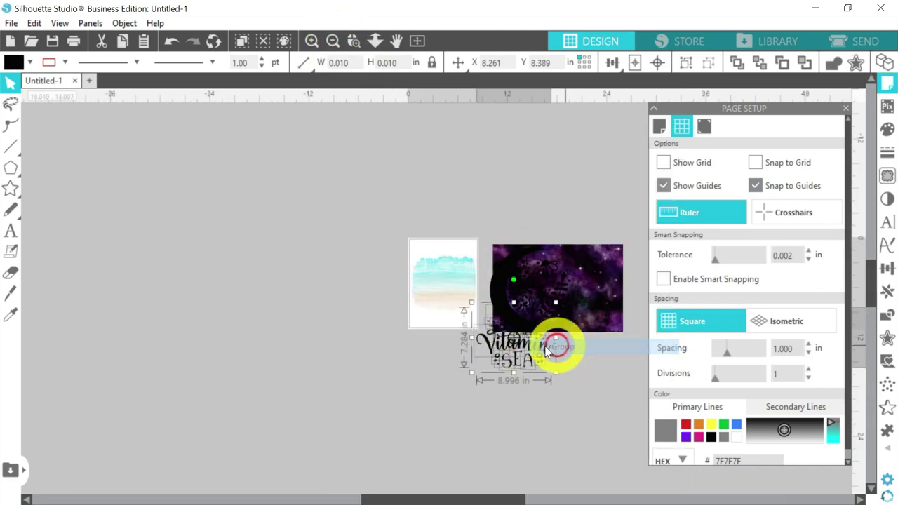
Step: Center the grouped "I Need Vitamin Sea" design on the page over the beach image and deselect it
click(634, 64)
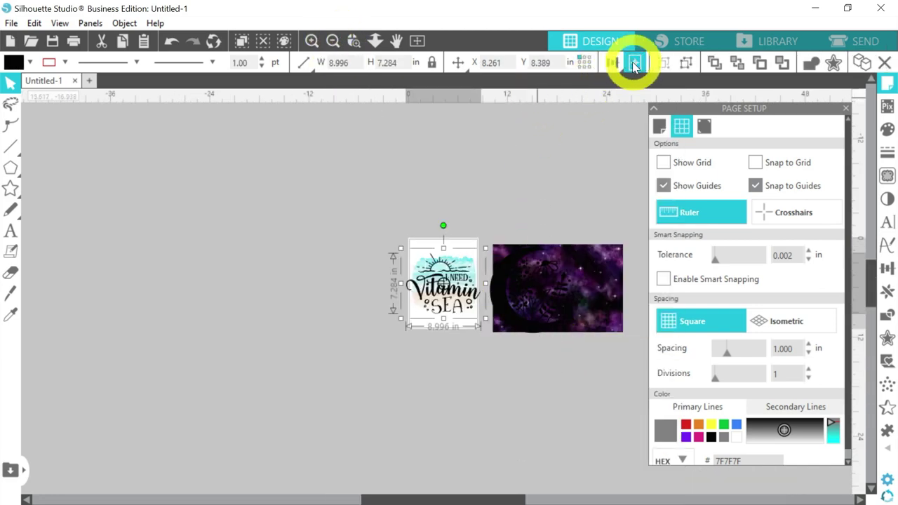
click(312, 40)
click(311, 41)
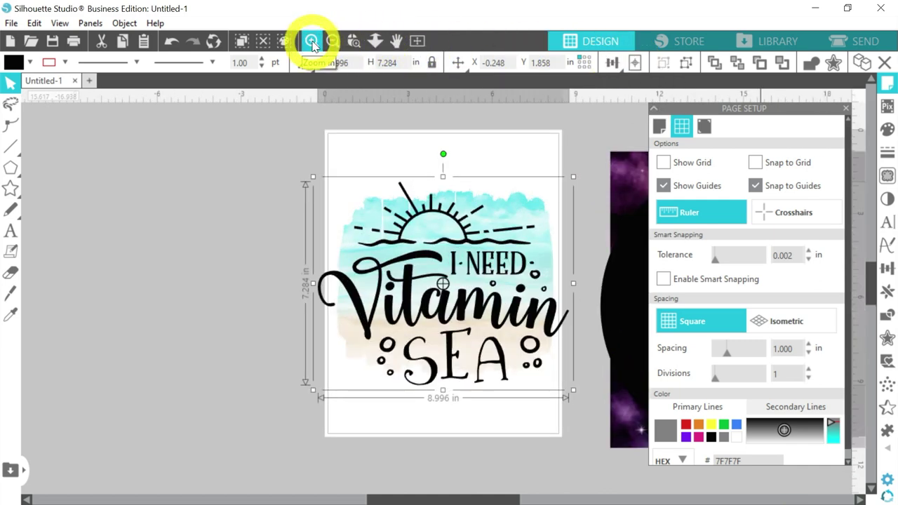
click(255, 184)
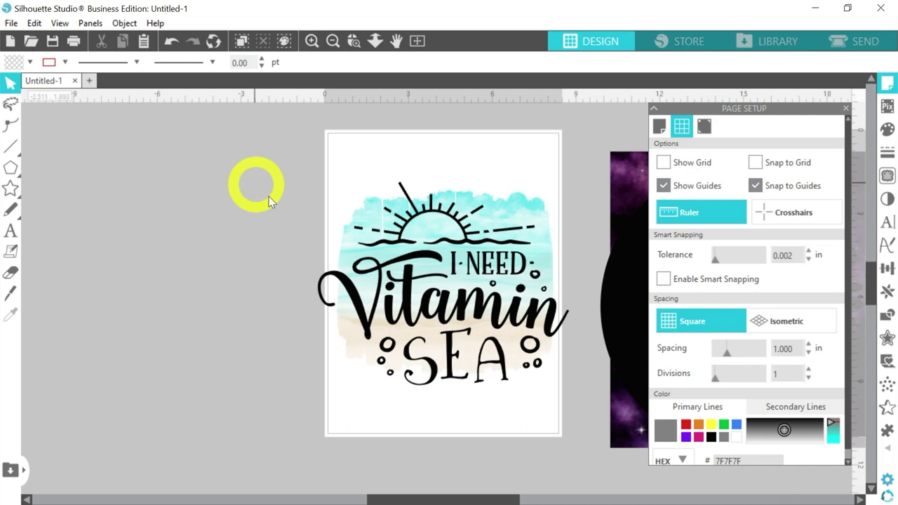
click(356, 311)
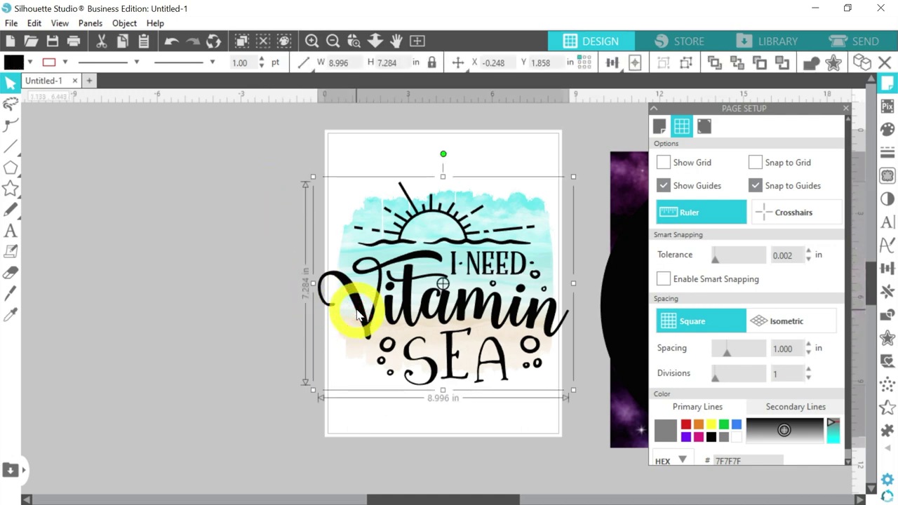
click(226, 214)
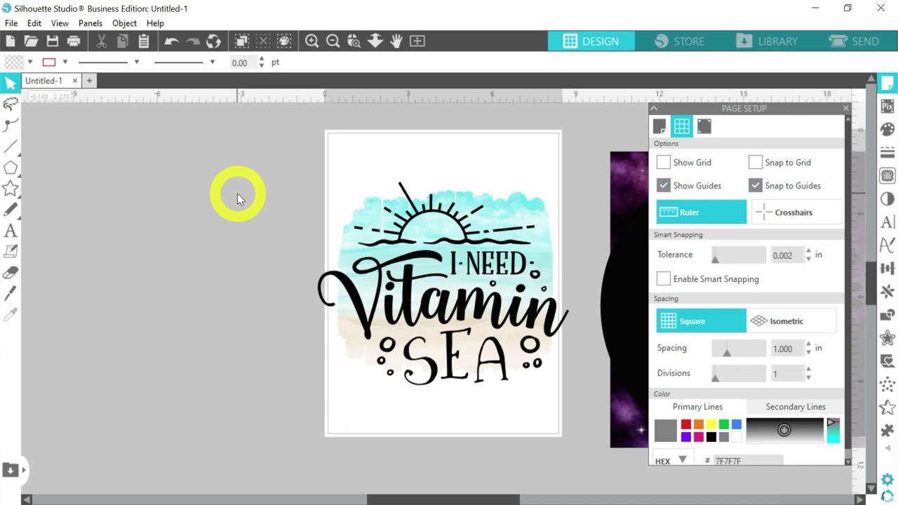
Step: Draw a circle about 4.8 in wide in the empty area beside the page
click(10, 167)
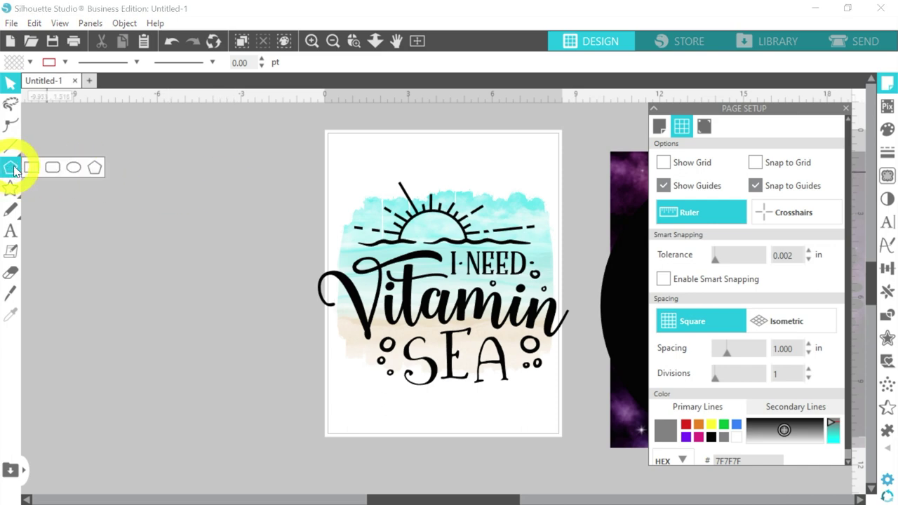
click(73, 169)
drag(143, 180, 234, 341)
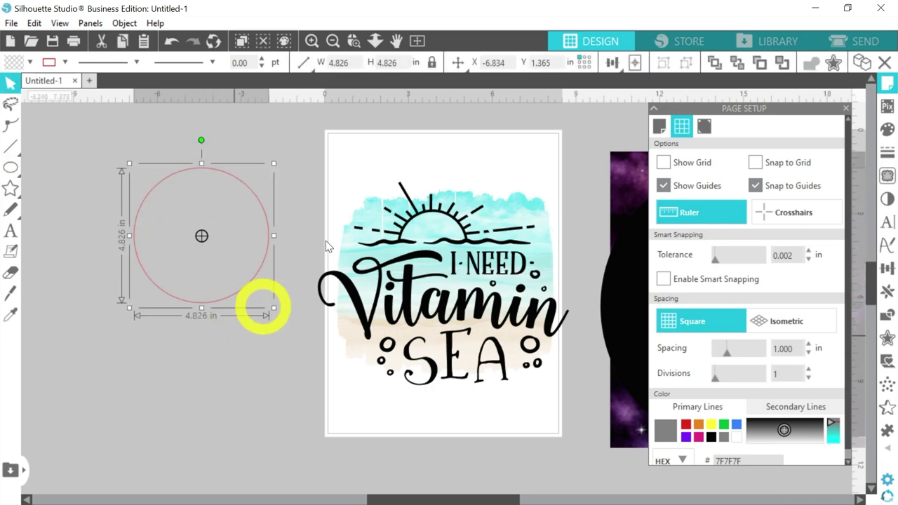
Step: Set the circle's width and height to 8 in and center it on the page
click(400, 63)
text(8)
key(Return)
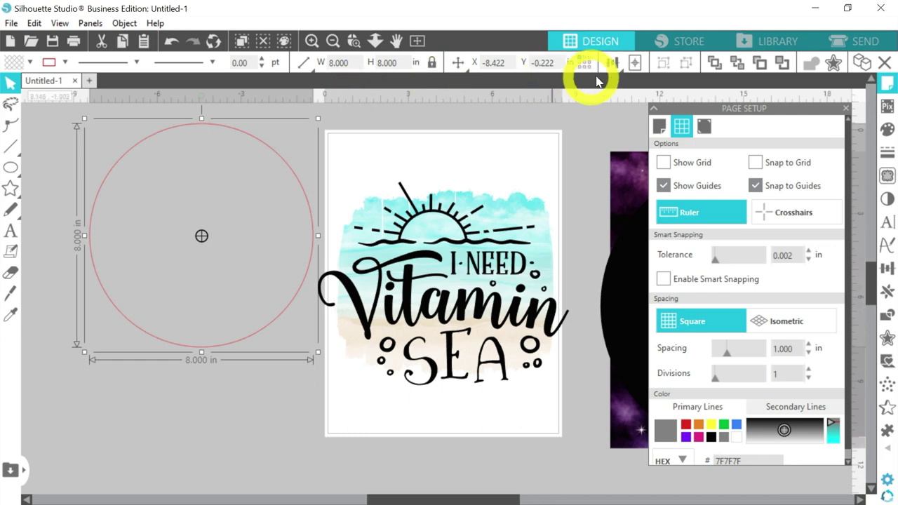
click(635, 62)
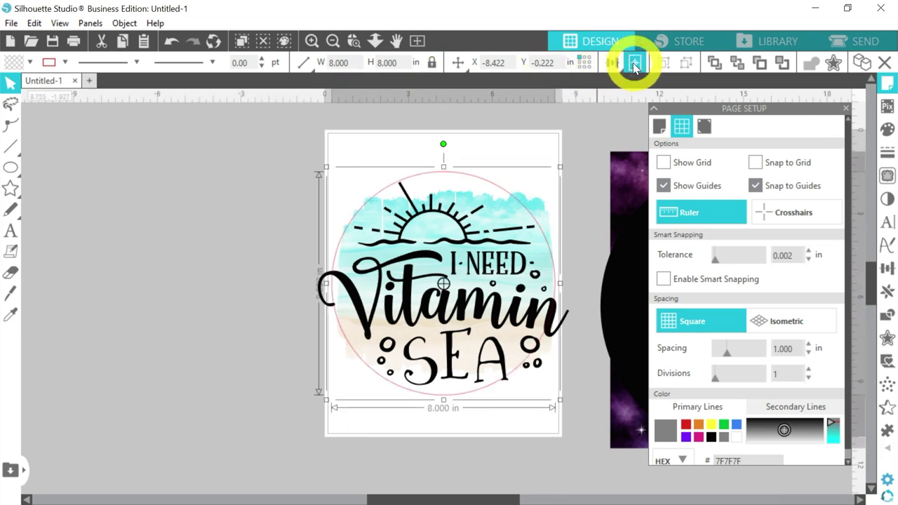
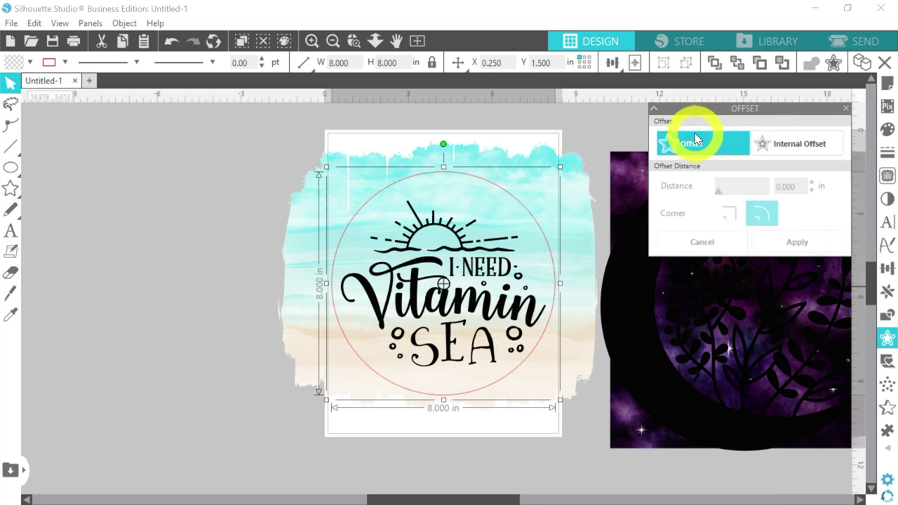
Step: Apply an outward offset of 0.250 in with rounded corners to the 8 in circle
drag(786, 187, 808, 187)
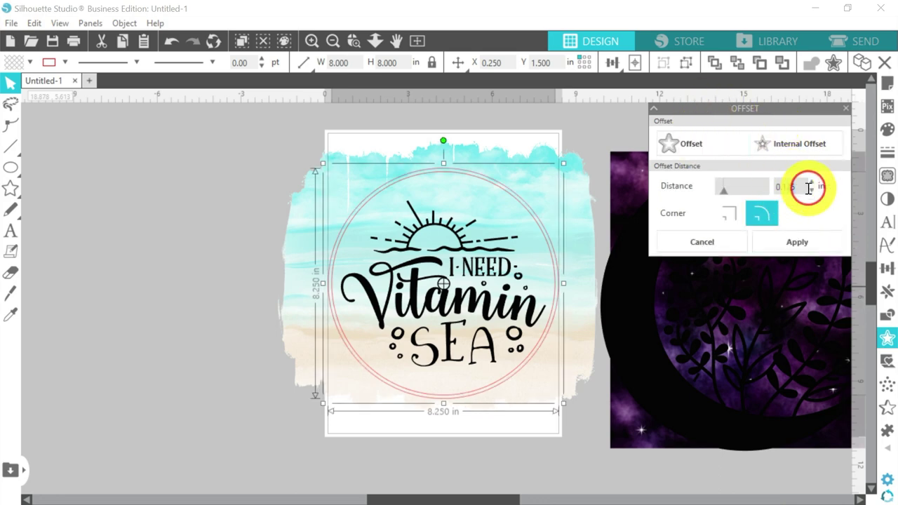
key(BackSpace)
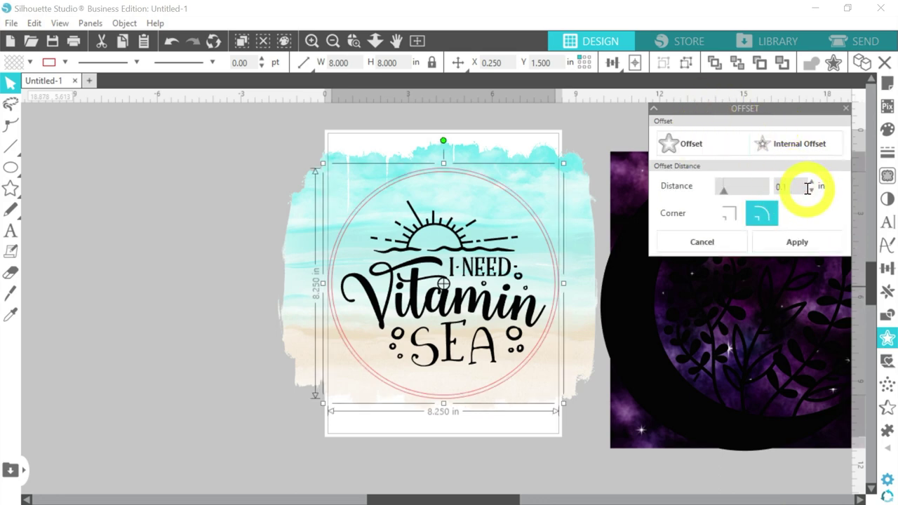
key(Return)
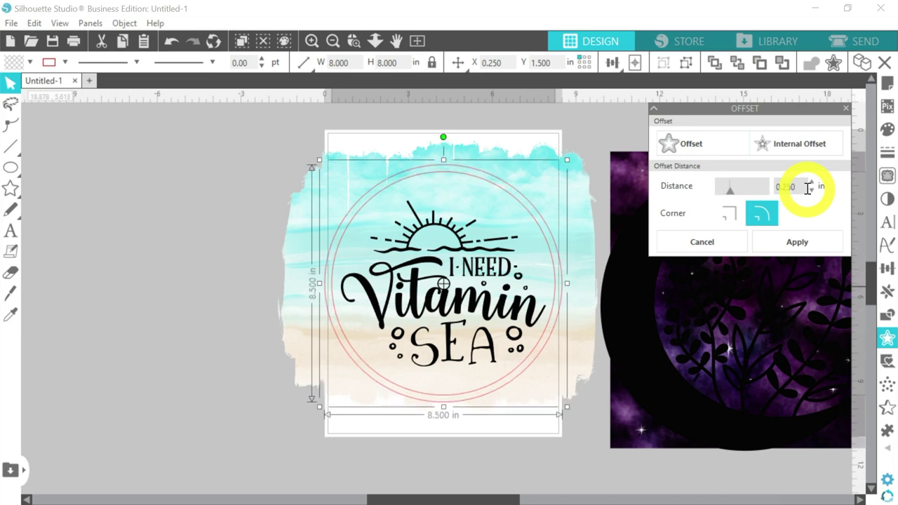
click(797, 243)
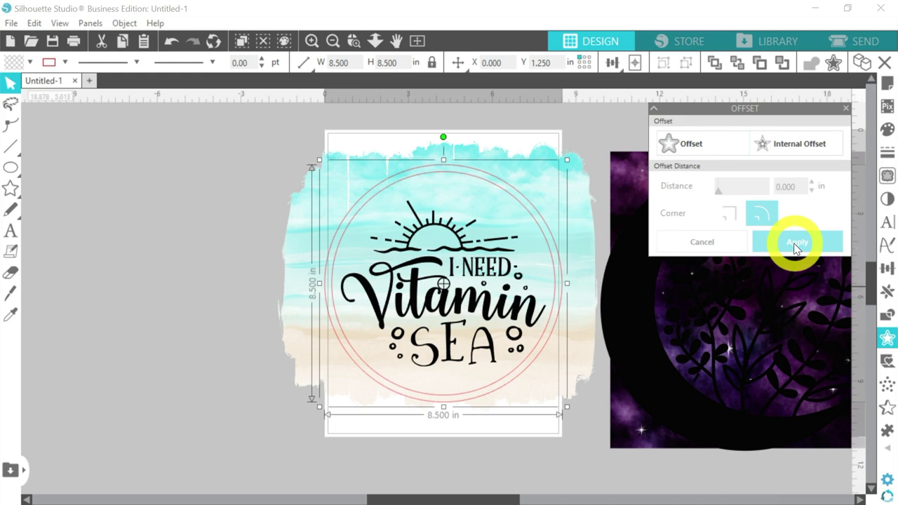
Step: Select the beach image together with the outer offset circle and crop the image to that circle
click(555, 172)
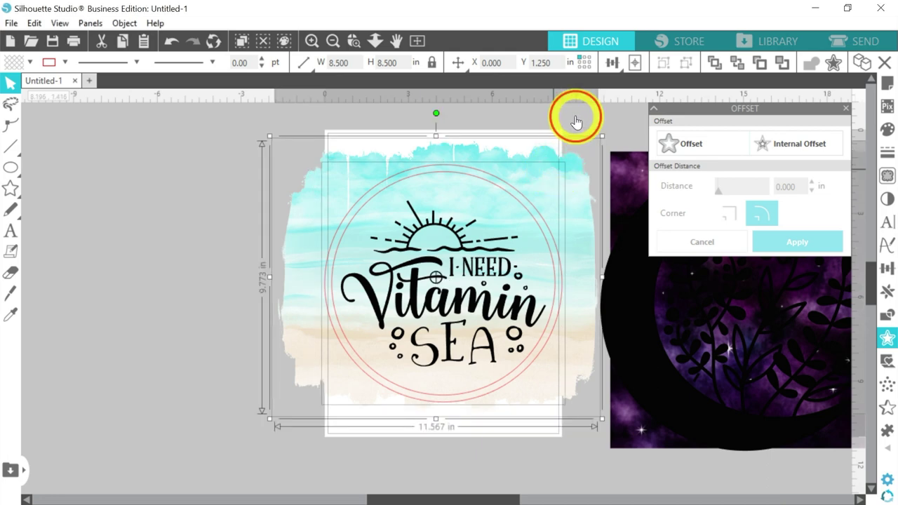
click(535, 214)
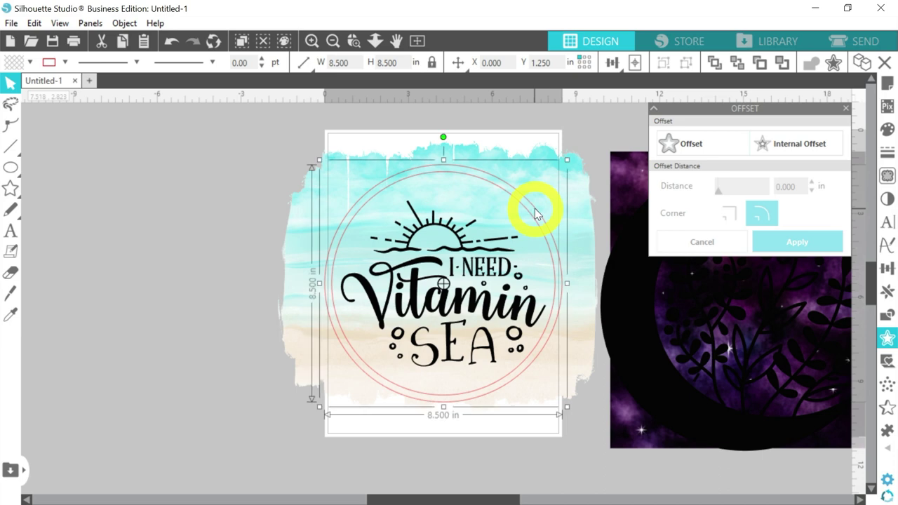
click(577, 182)
click(887, 313)
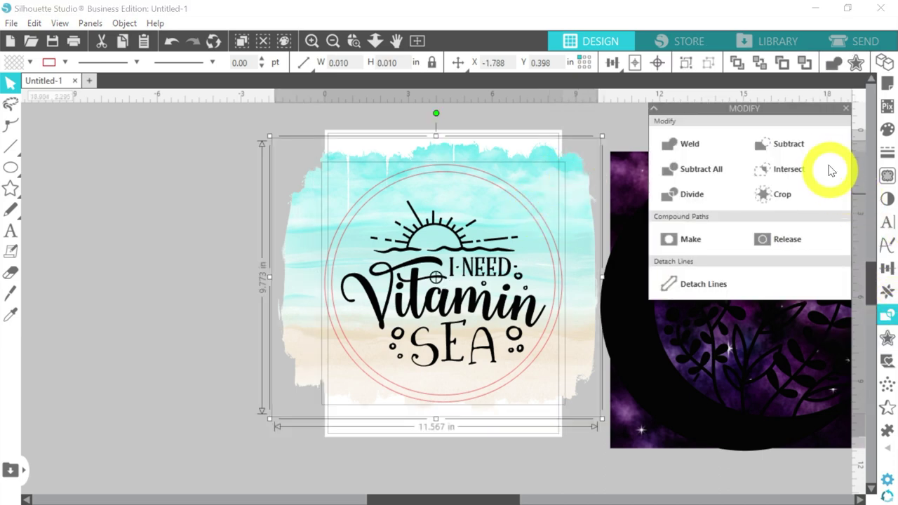
click(775, 145)
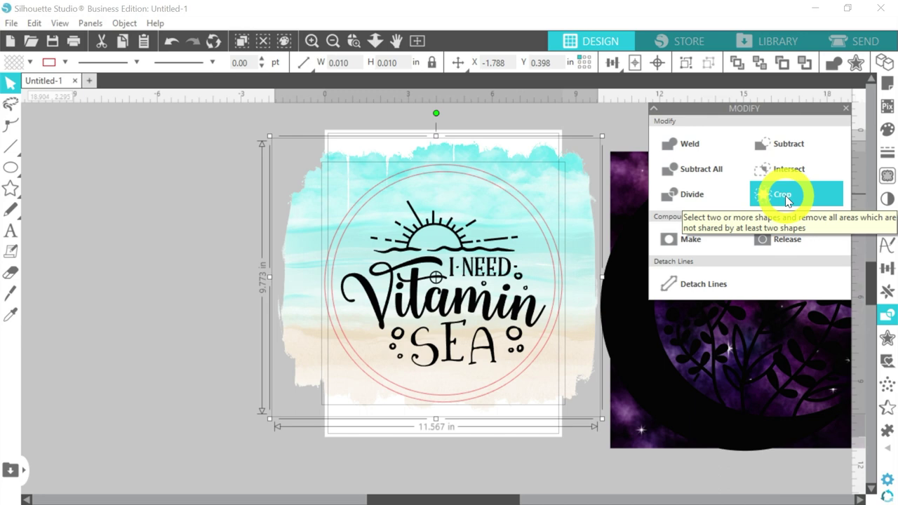
click(783, 195)
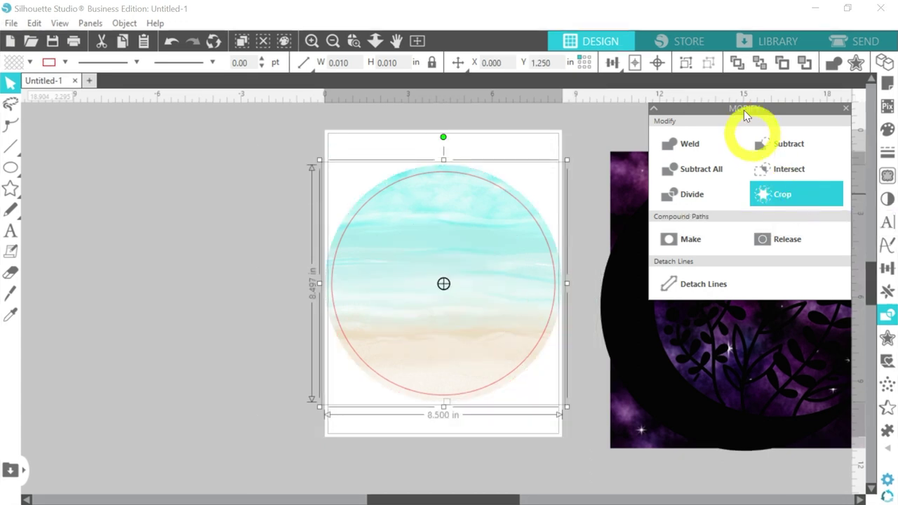
Step: Send the cropped beach image to the back behind the lettering and delete the inner 8 in circle
click(761, 63)
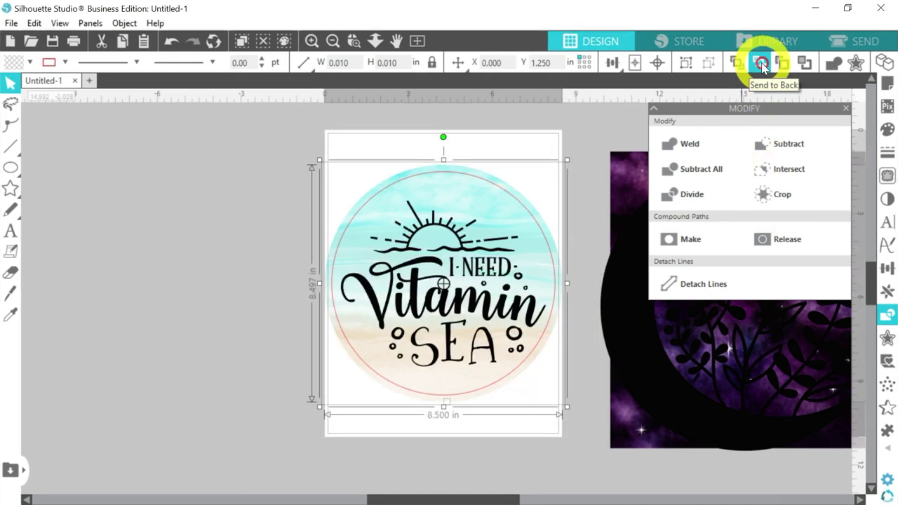
click(232, 165)
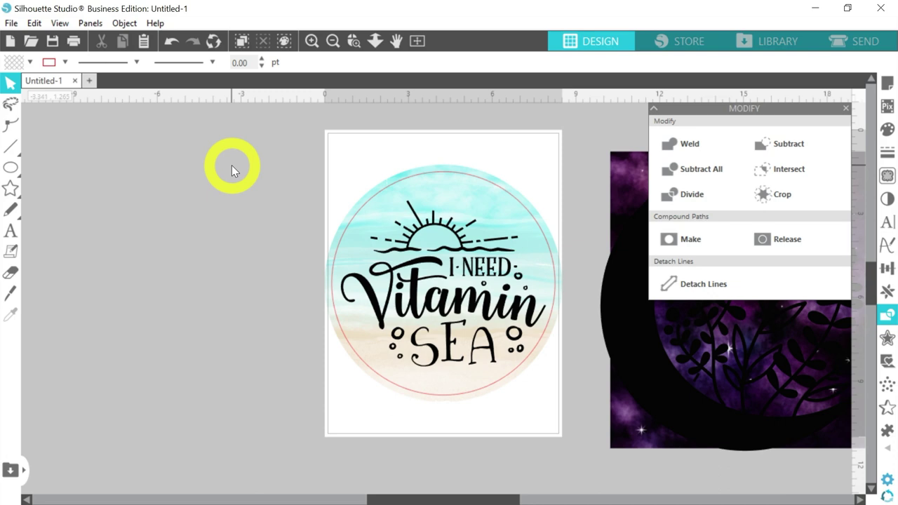
click(371, 199)
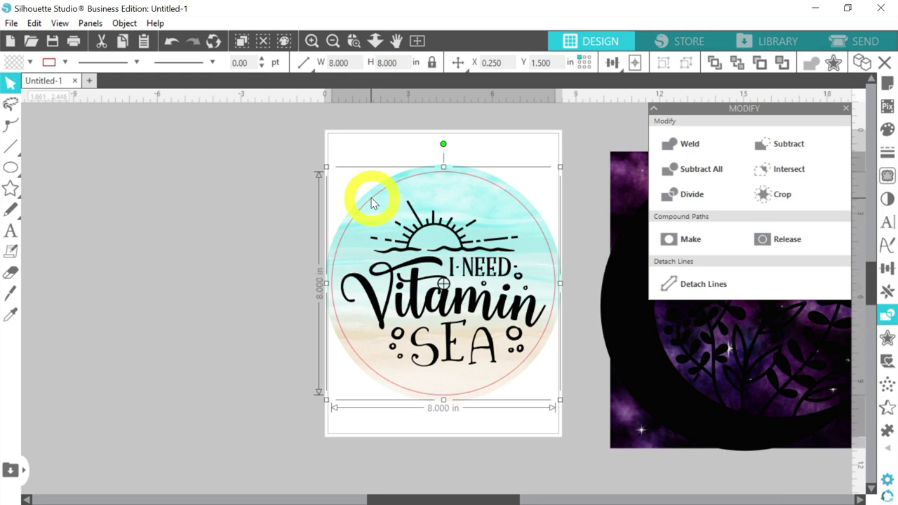
key(Escape)
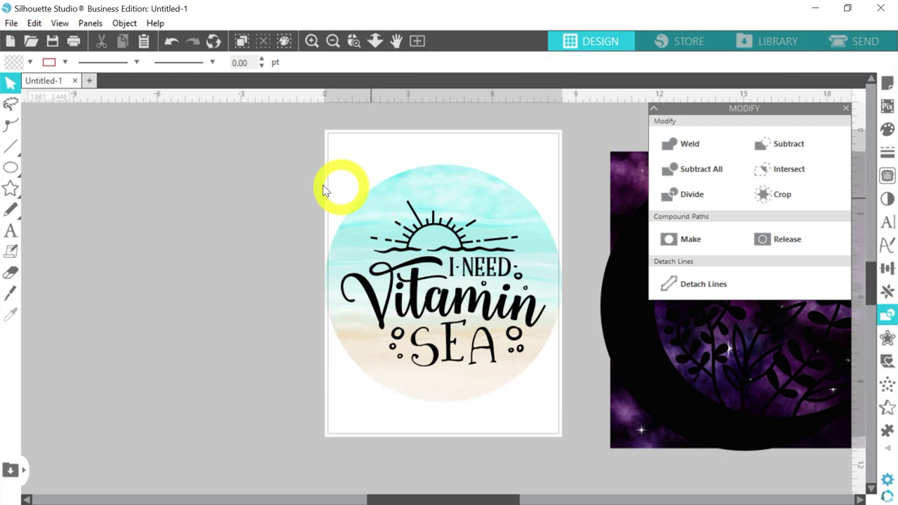
Step: Select the lettering and the round beach background and group them together
click(344, 263)
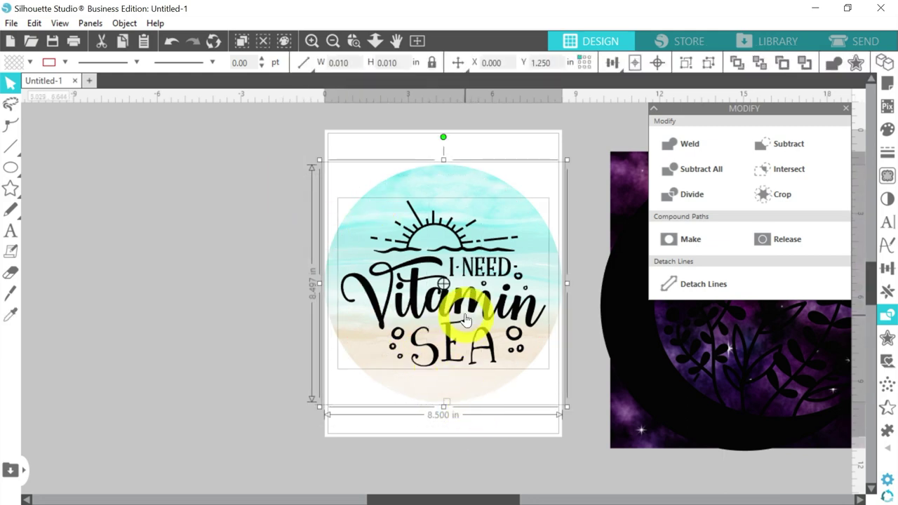
right_click(465, 317)
click(504, 311)
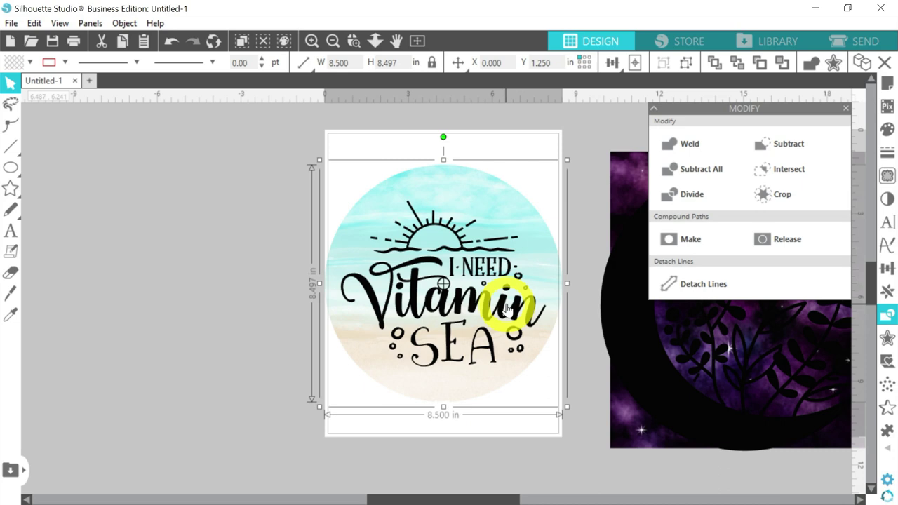
Step: Flip the grouped "I Need Vitamin Sea" design horizontally and deselect it
right_click(507, 309)
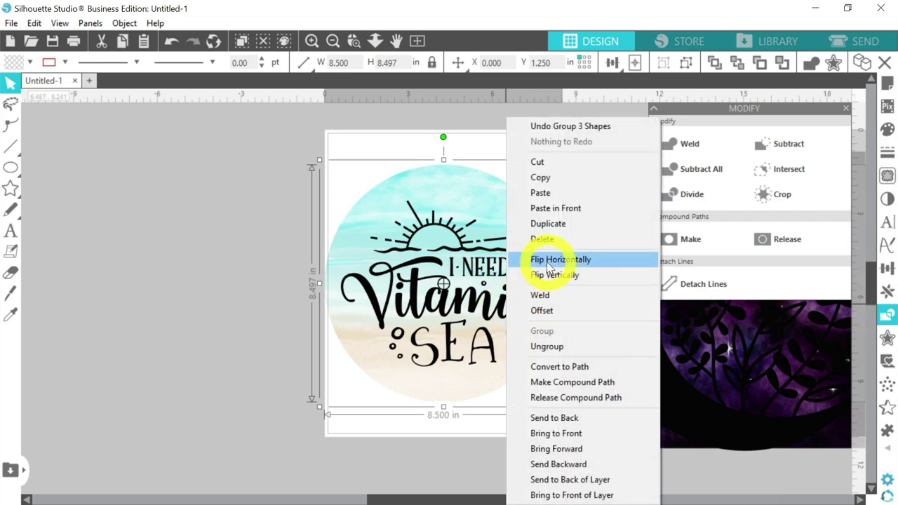
key(Escape)
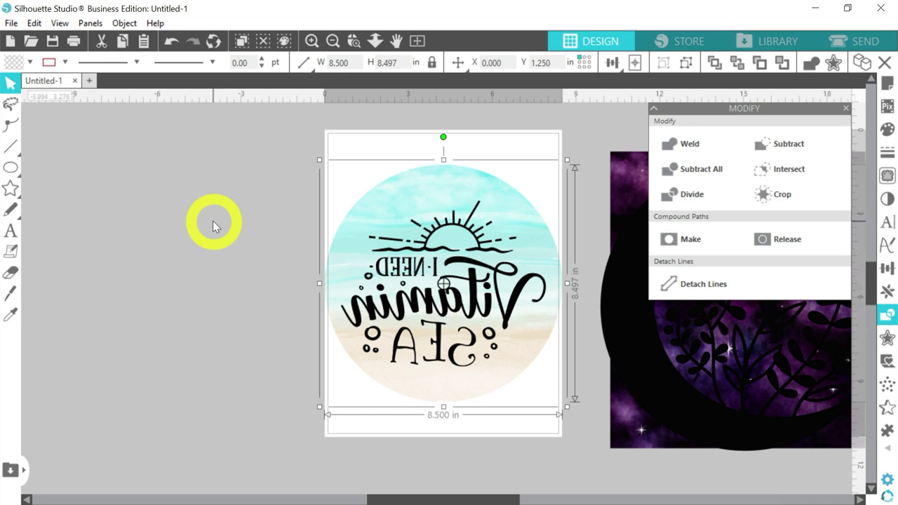
click(213, 223)
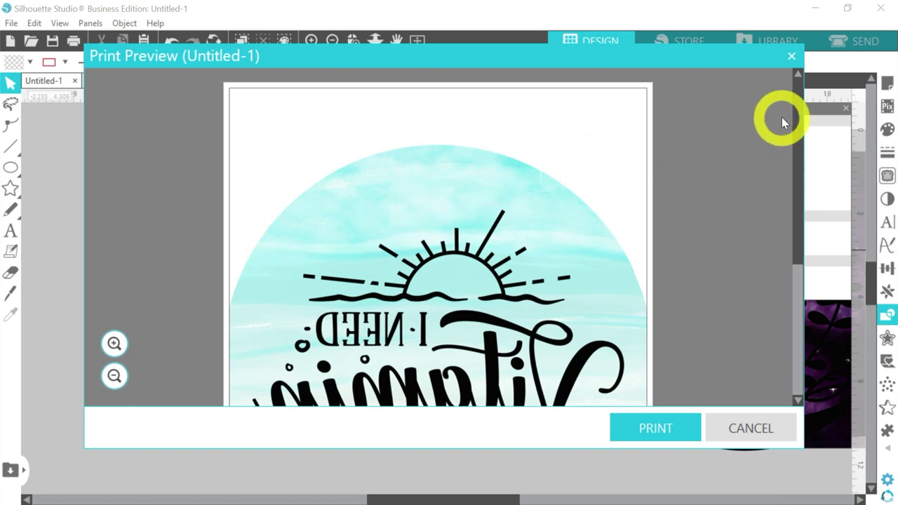
Step: Check the mirrored round design in the print preview
drag(794, 116, 795, 136)
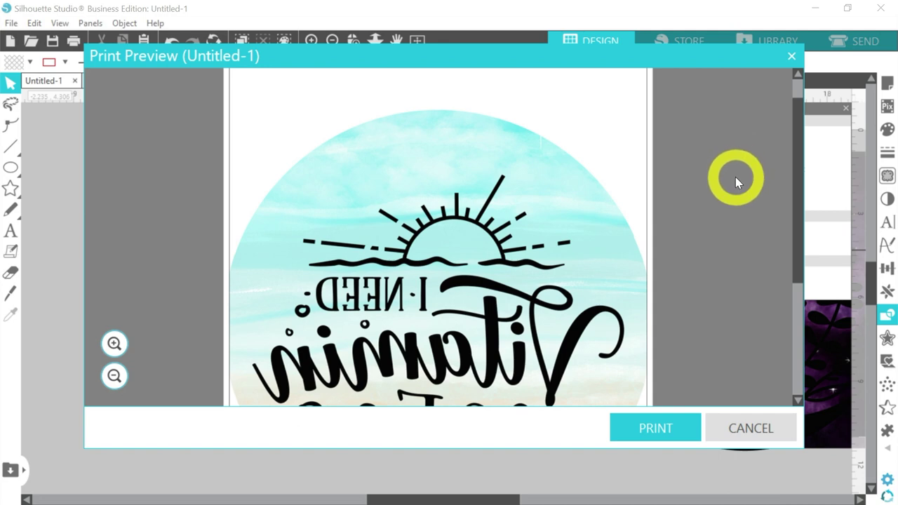
Step: Choose the ZDesigner GK420d printer for the mirrored design, and leave the print dialog and preview without printing
mouse_move(797, 163)
mouse_down()
mouse_move(800, 125)
mouse_move(802, 179)
mouse_up()
click(679, 428)
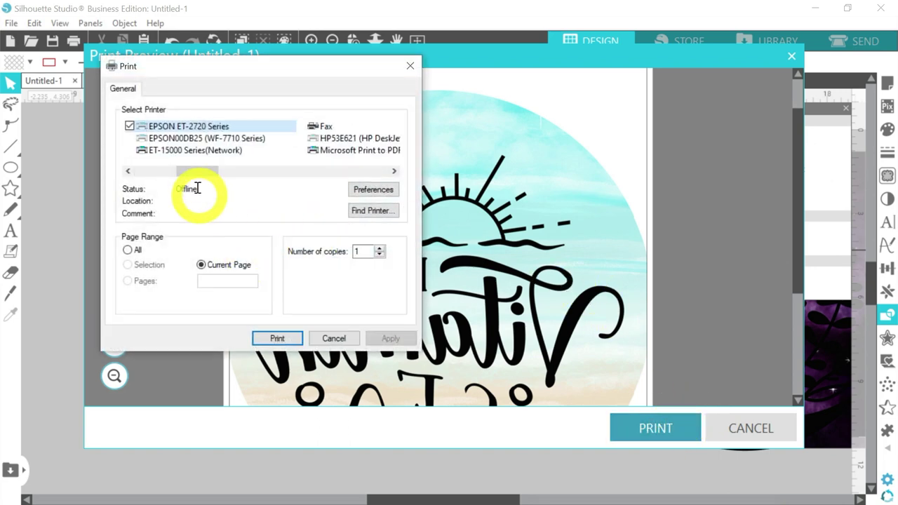
drag(208, 173, 381, 171)
click(211, 155)
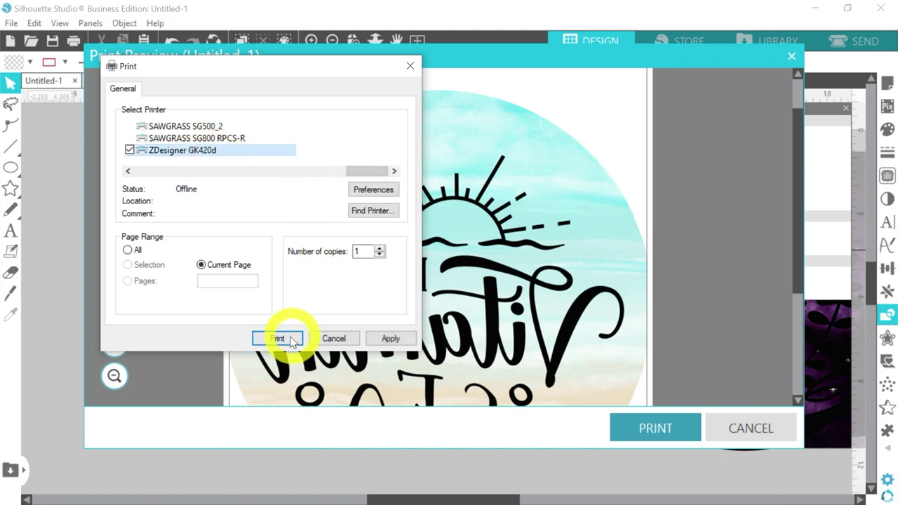
click(334, 340)
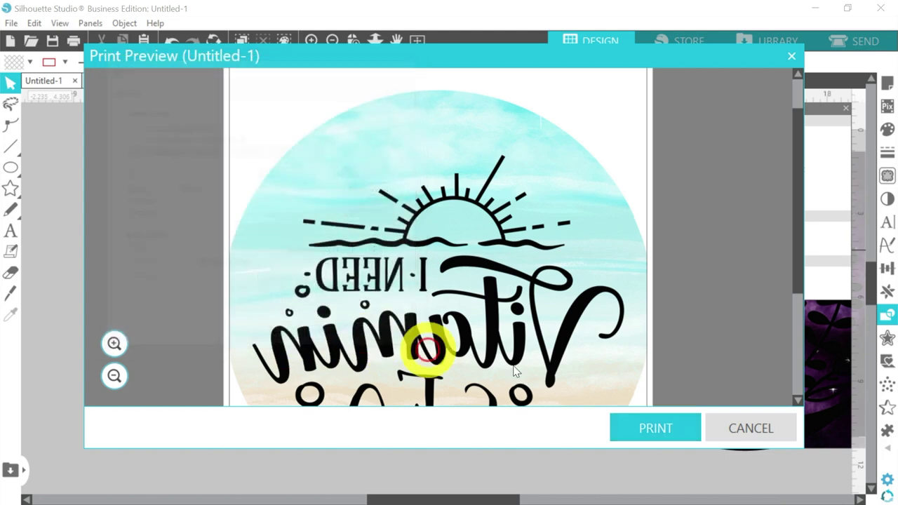
click(744, 419)
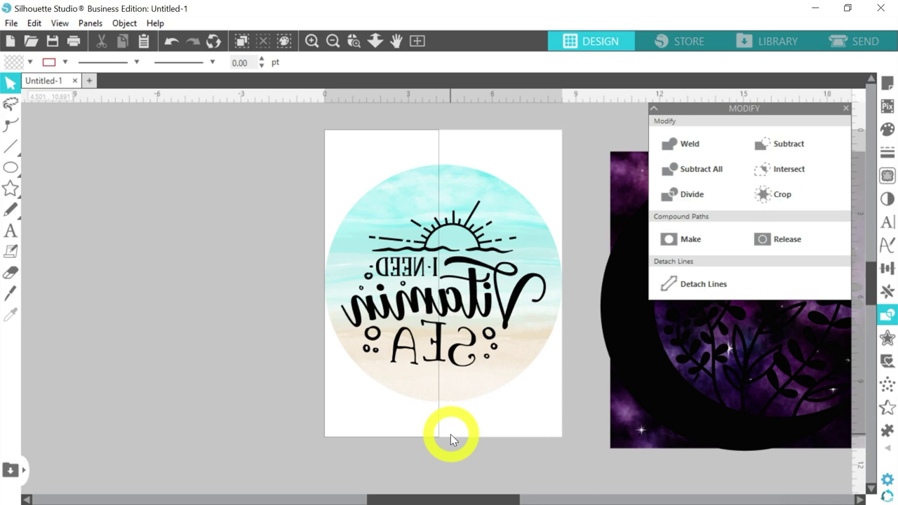
Step: Apply the SAWGRASS SG500_2 as the printer for the design, and close the print dialog and preview without printing
click(73, 41)
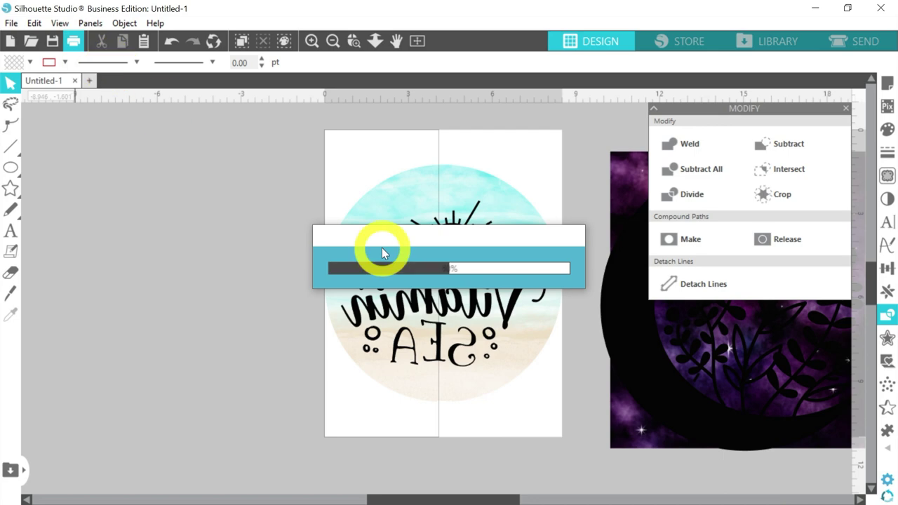
click(655, 428)
drag(351, 171, 312, 174)
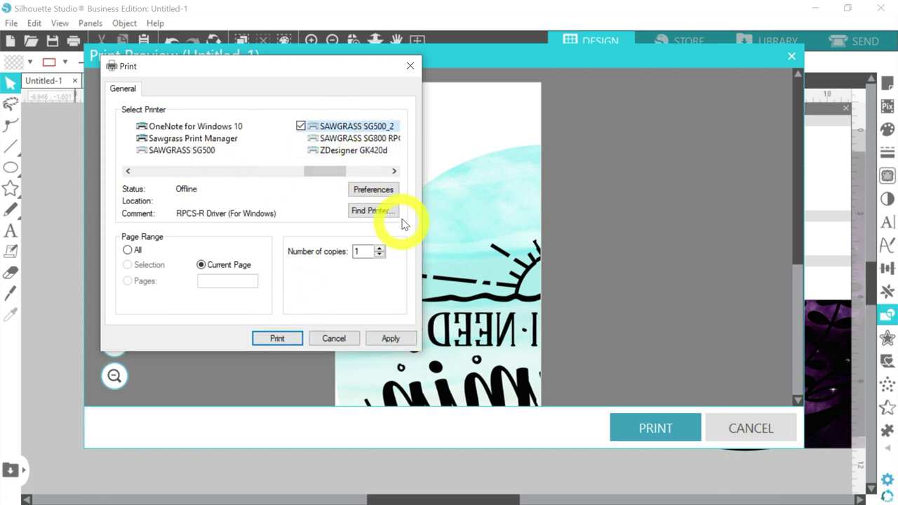
click(370, 192)
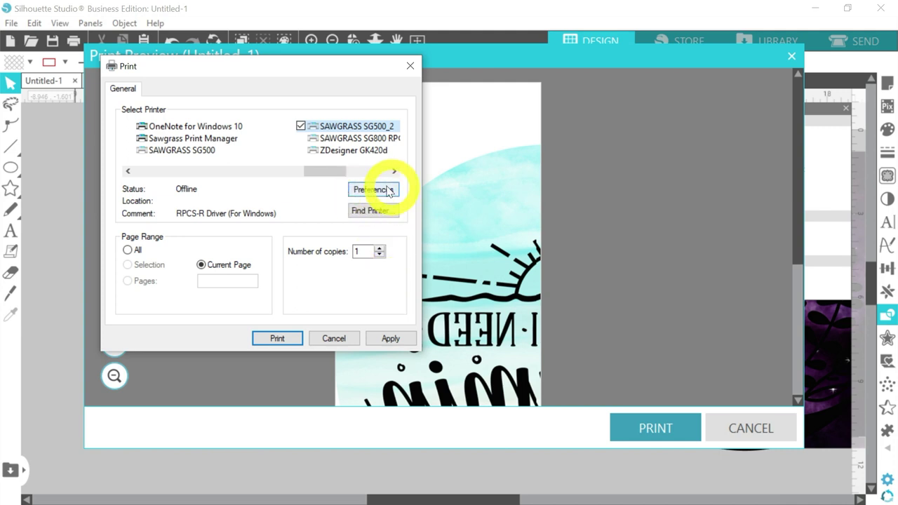
click(363, 195)
click(390, 338)
click(334, 339)
click(746, 425)
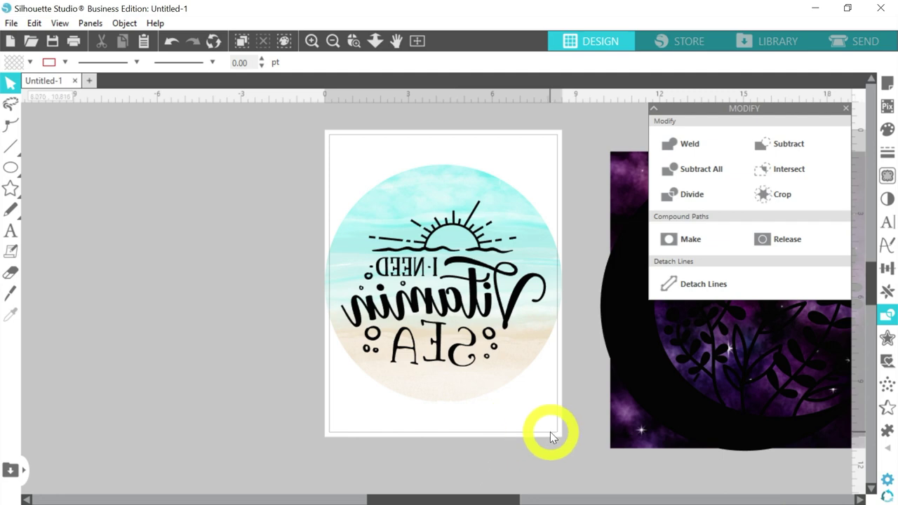
Step: Move the mirrored "I Need Vitamin Sea" circle off the page to its left and deselect it
drag(257, 165, 522, 426)
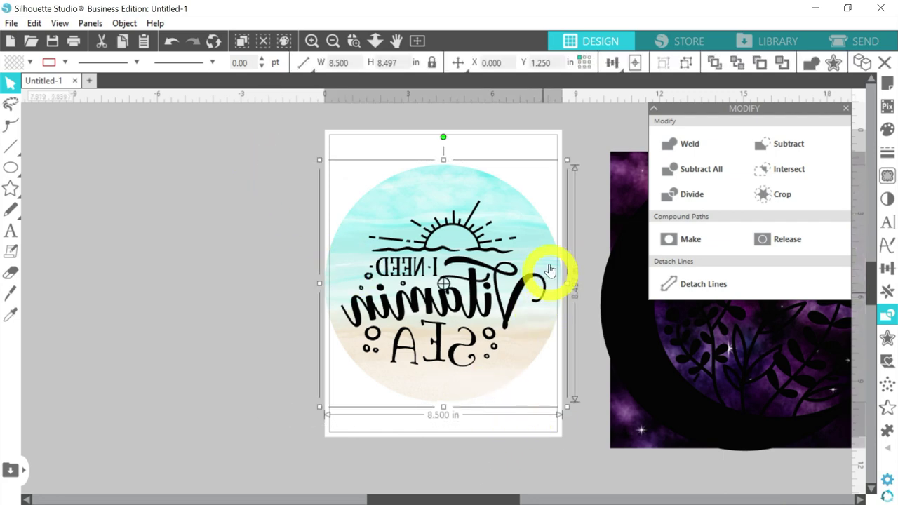
drag(533, 242, 242, 238)
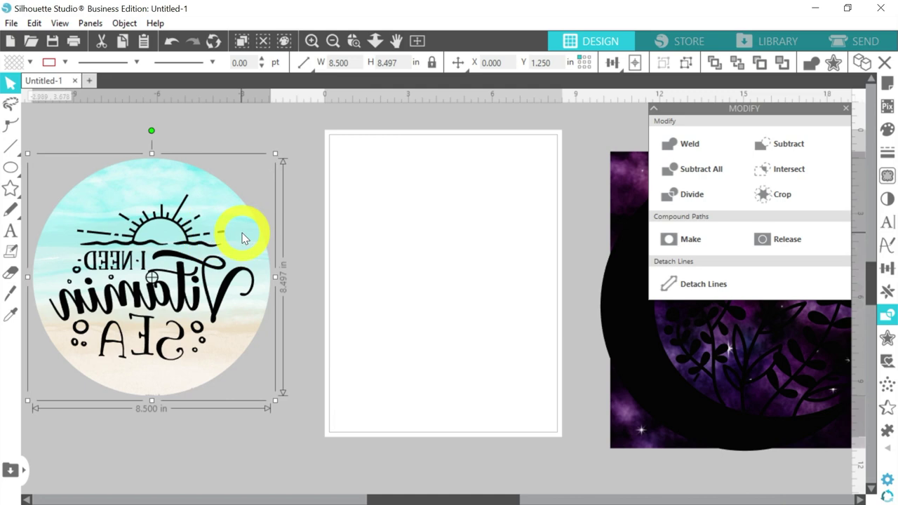
click(372, 237)
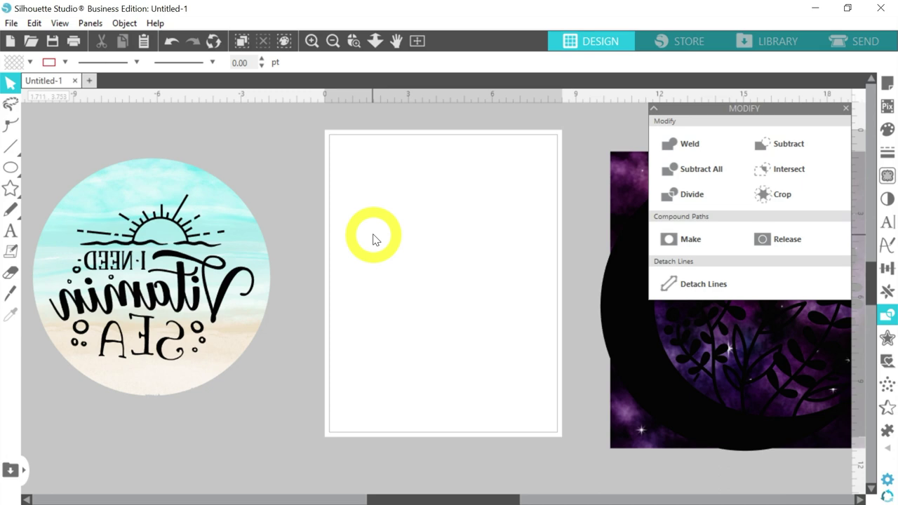
Step: Center the floral crescent moon on the page and scale it proportionally to a height of 8 in
click(627, 363)
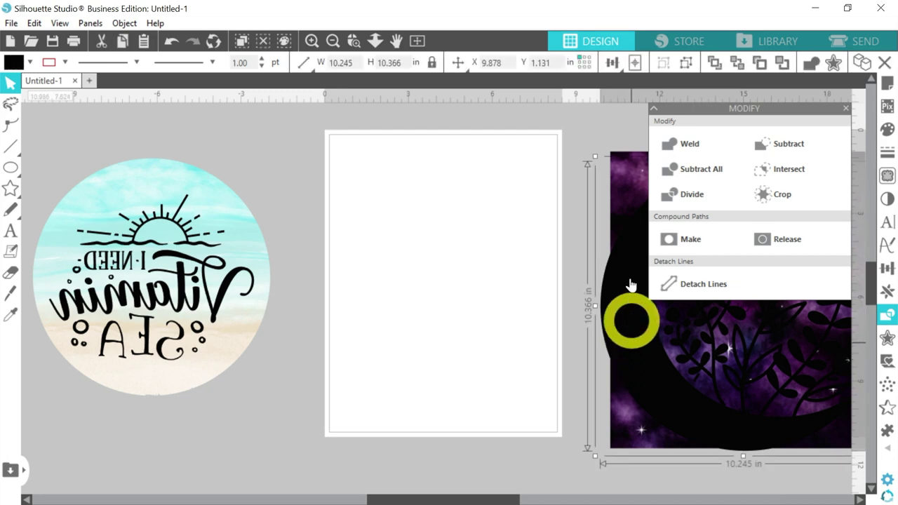
click(635, 62)
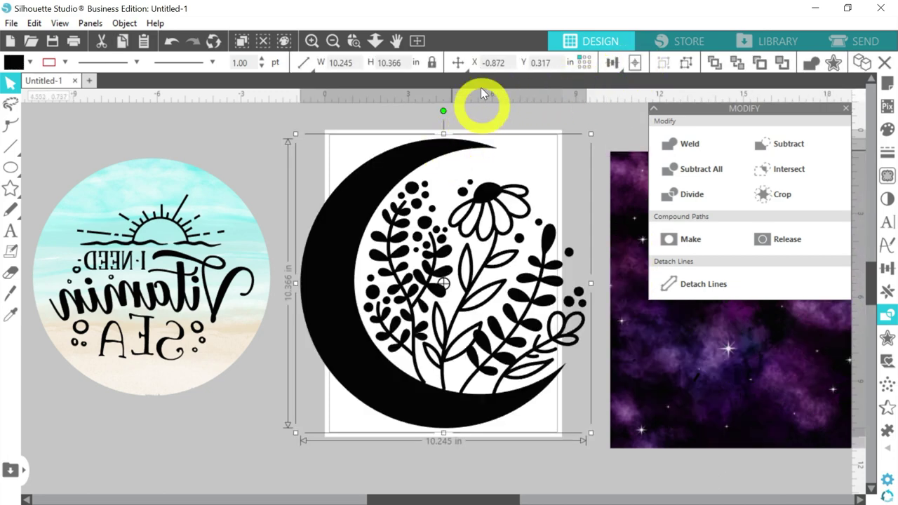
click(433, 63)
click(434, 64)
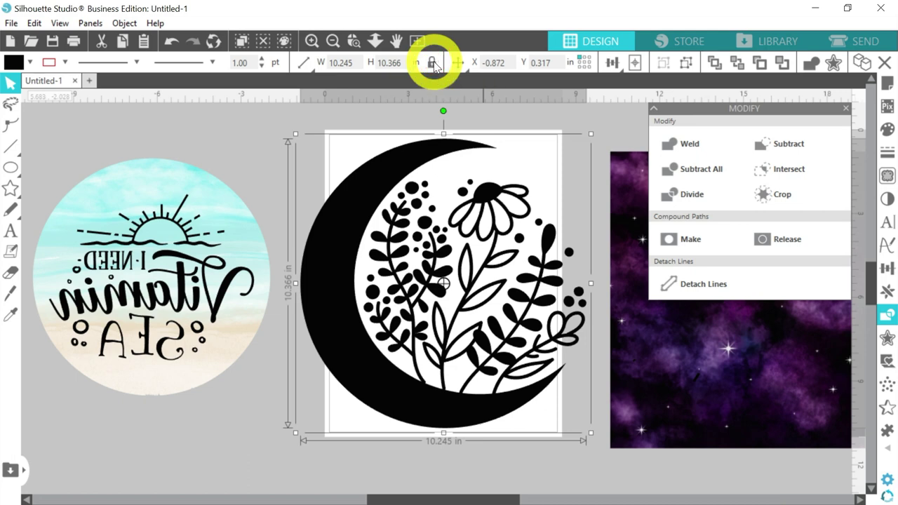
double_click(391, 62)
text(8)
key(Return)
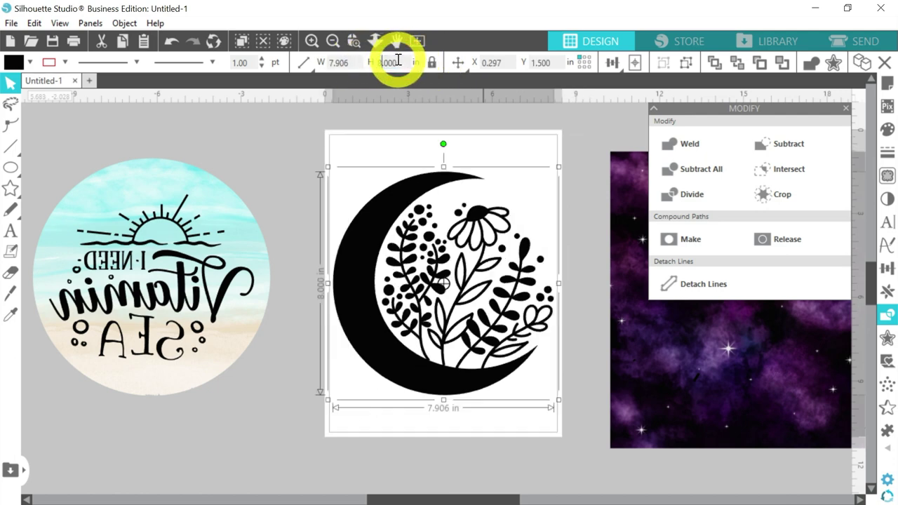
Step: Center the purple galaxy image on the page, shrink it to about 13.25 by 8.94 in and position it over the whole moon
click(650, 366)
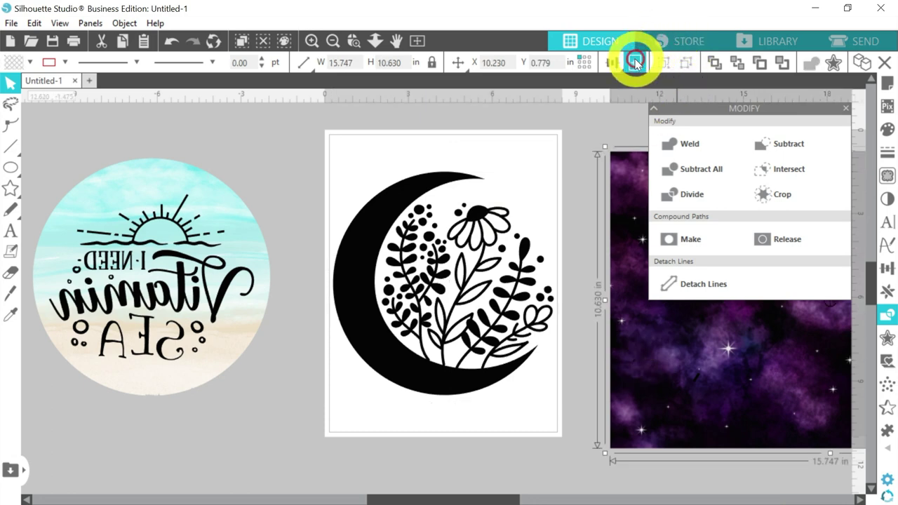
click(635, 62)
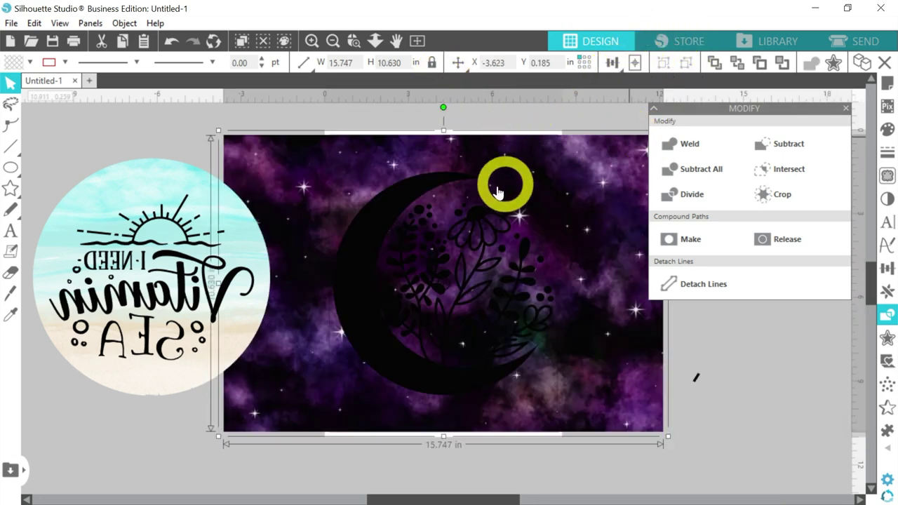
drag(217, 130, 259, 160)
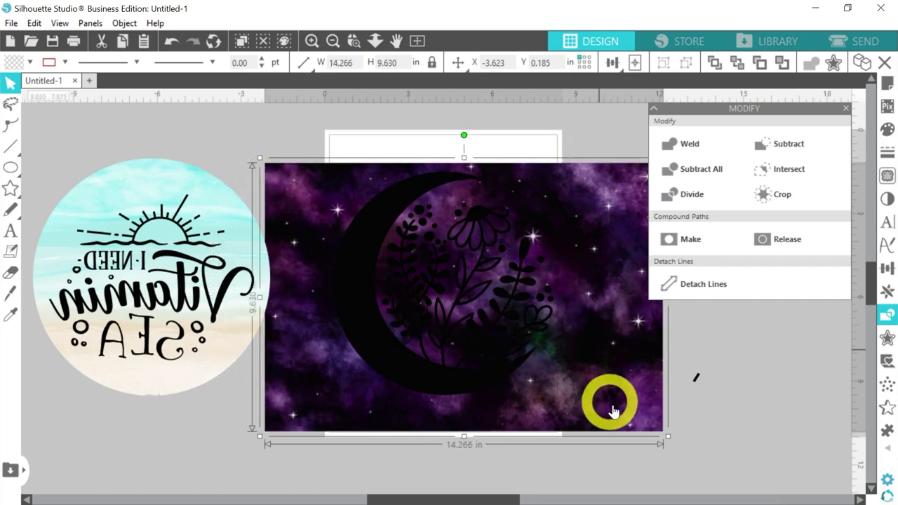
drag(667, 436, 639, 418)
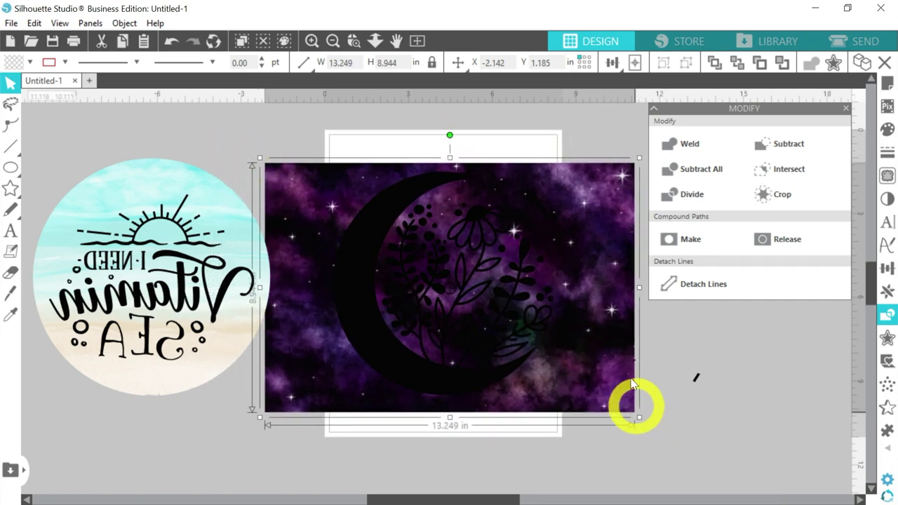
drag(589, 233, 626, 228)
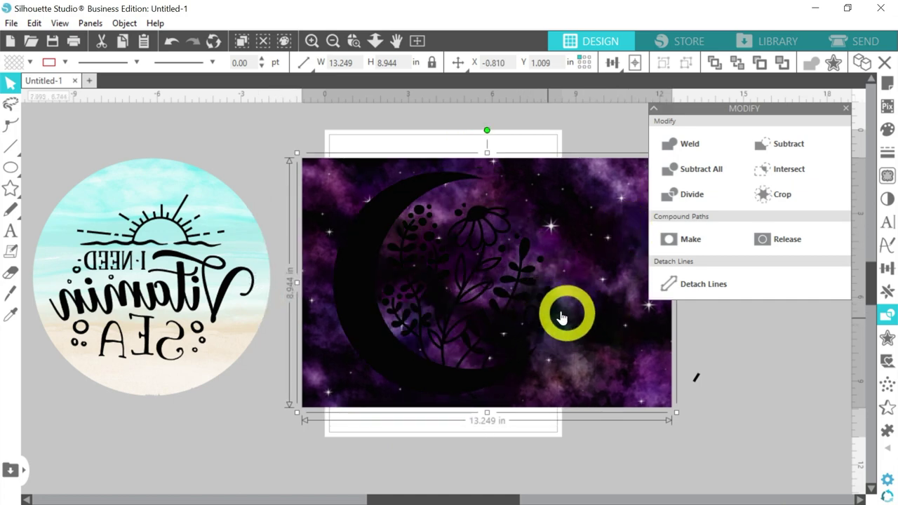
drag(597, 281, 622, 291)
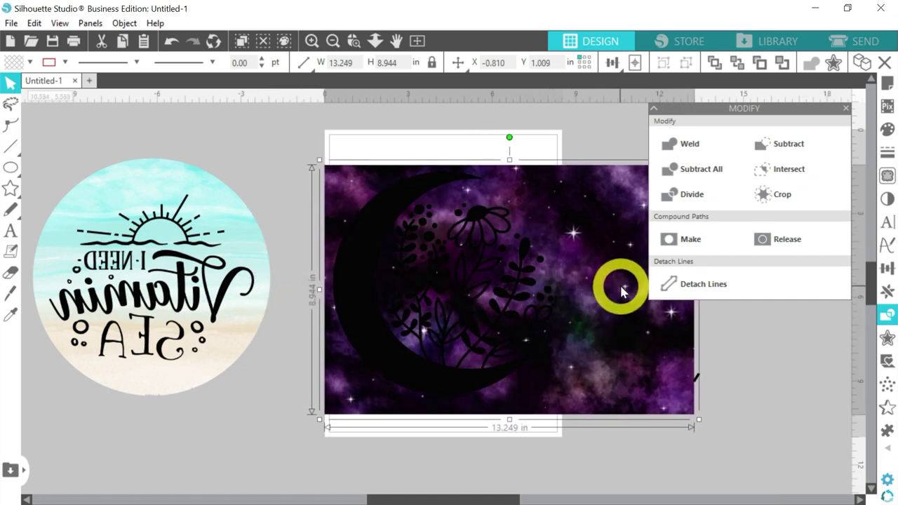
Step: Select the galaxy image together with the floral moon and crop the image to the moon's shape
drag(463, 133, 437, 196)
click(777, 197)
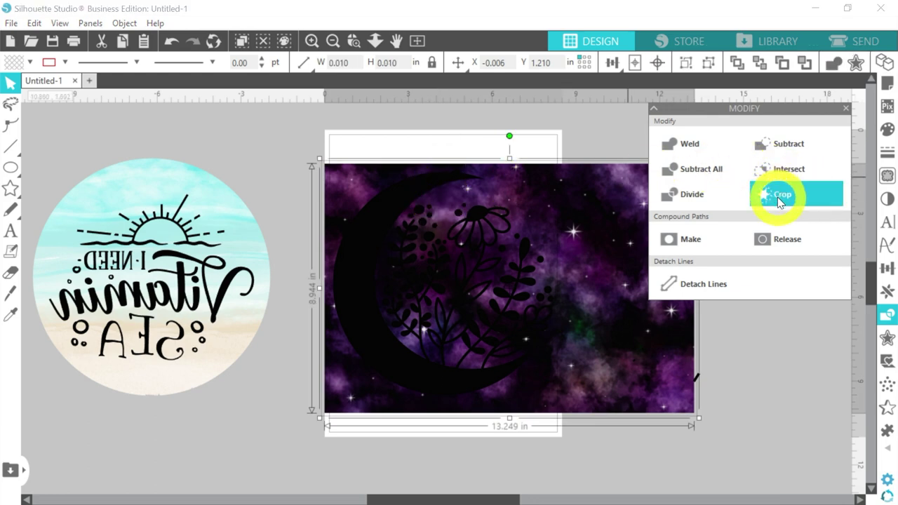
click(779, 201)
key(i)
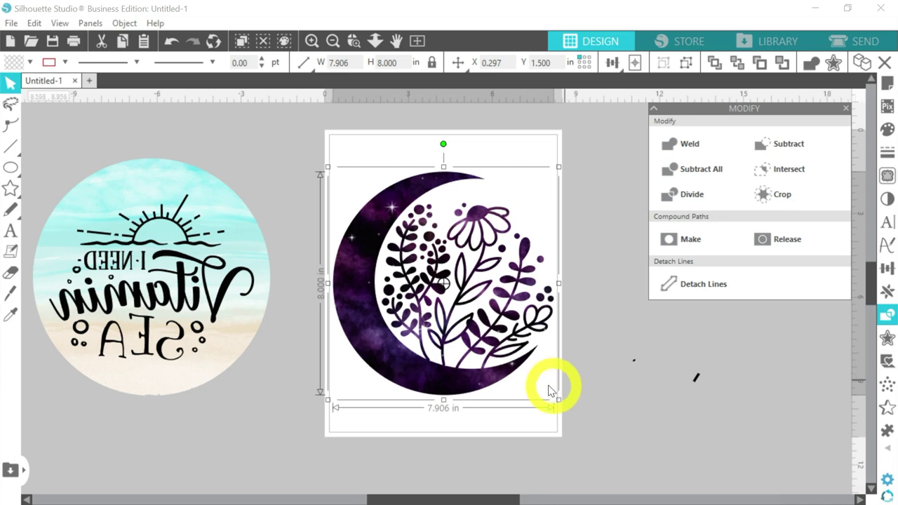
Step: Shift the "Vitamin Sea" circle closer to the page and move the galaxy-filled moon off the page on the opposite side
drag(223, 282, 280, 294)
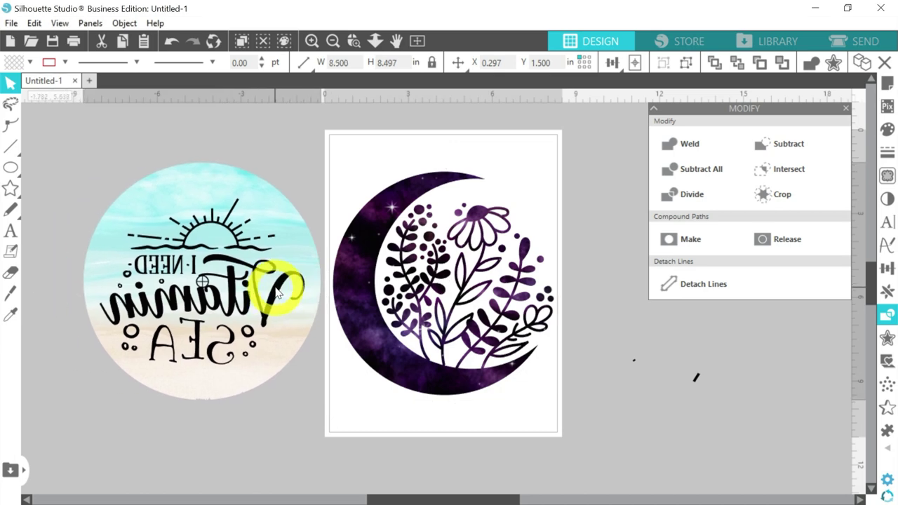
click(376, 136)
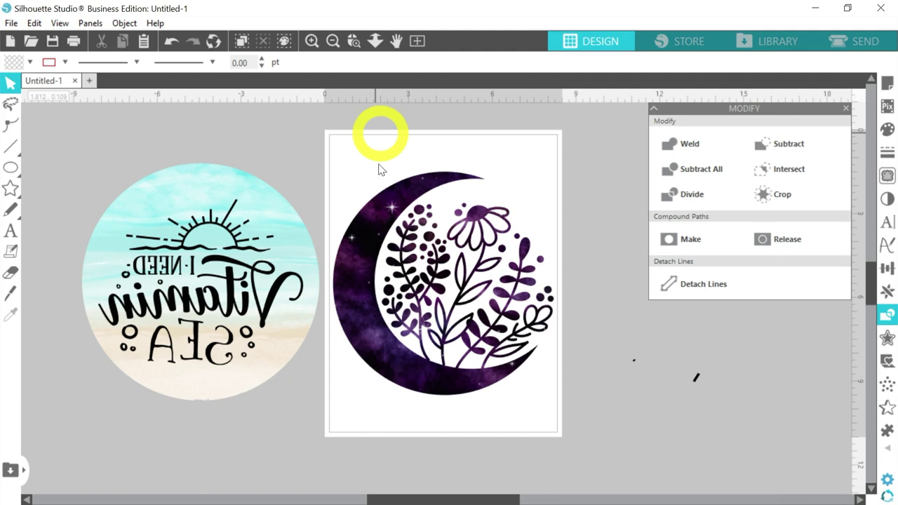
drag(382, 204, 709, 201)
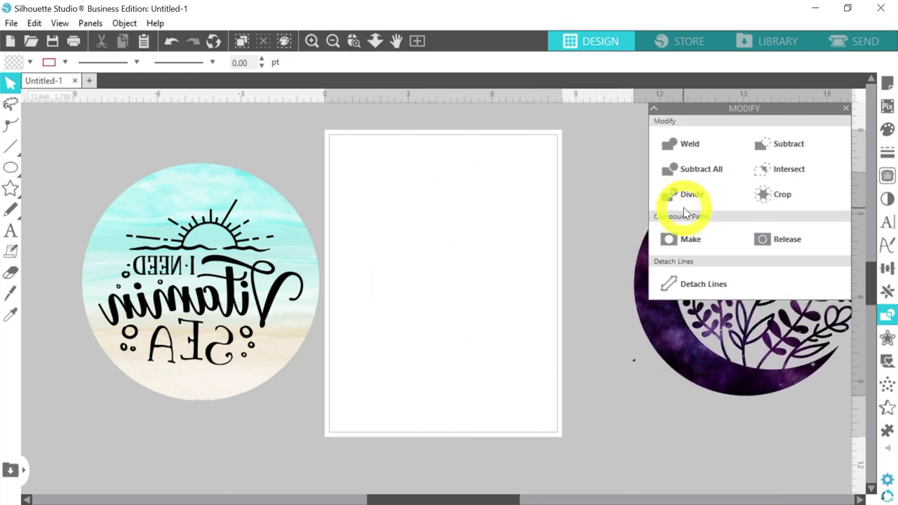
Step: Flip the "I Need Vitamin Sea" design horizontally and center it on the page
click(183, 271)
right_click(186, 271)
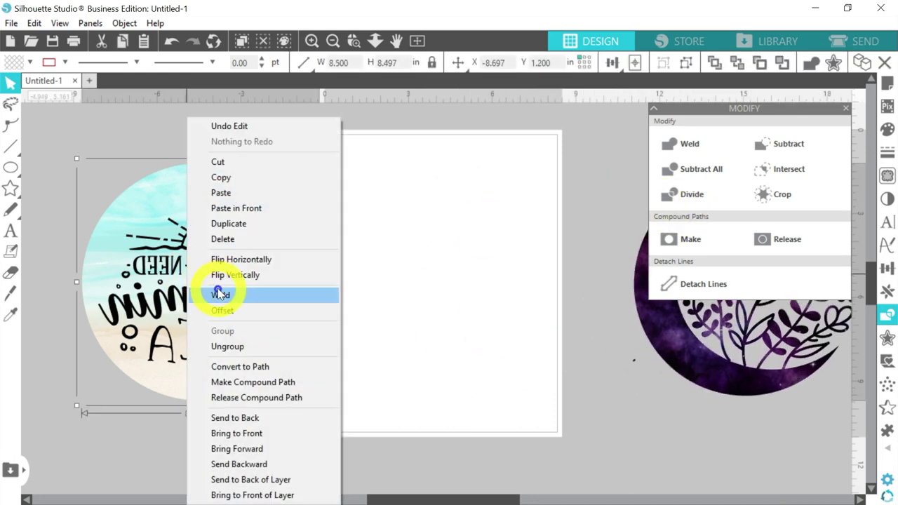
click(236, 259)
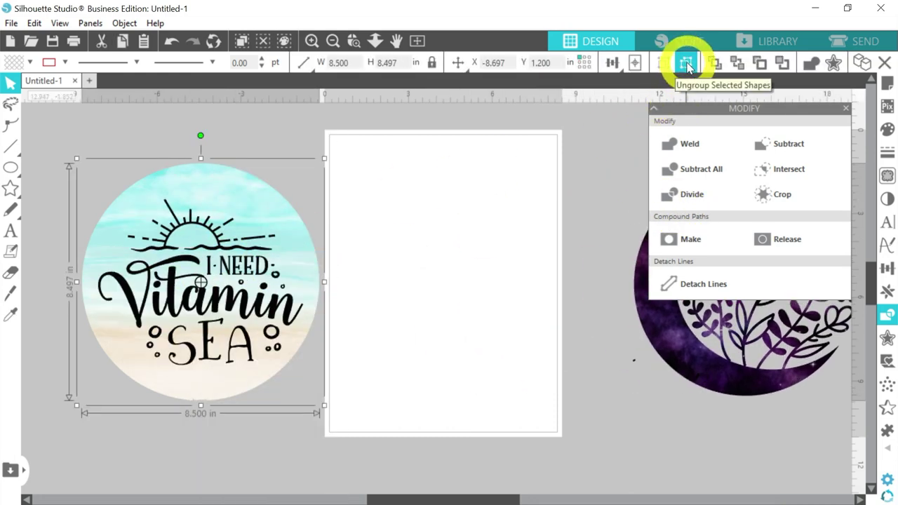
click(636, 64)
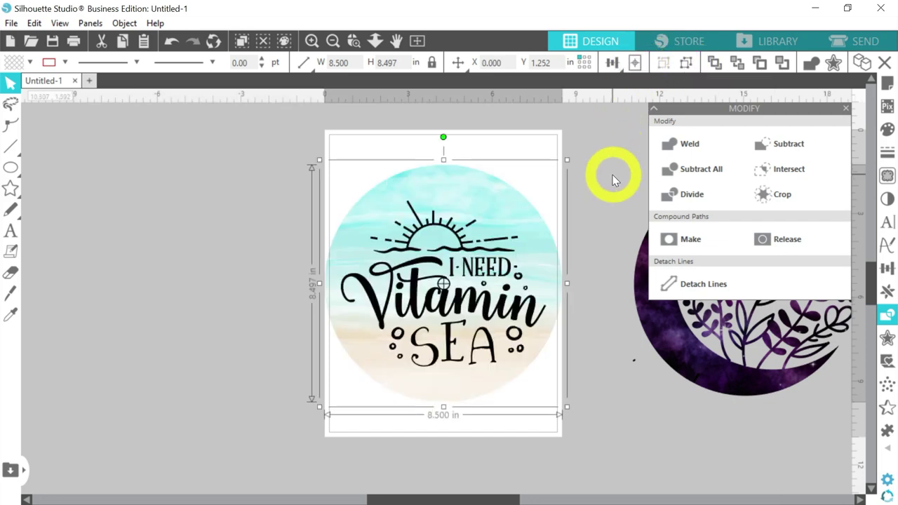
Step: Open the page setup, shrink the "Vitamin Sea" design to about 7.91 in wide to fit the print border, and center it on the page
click(888, 83)
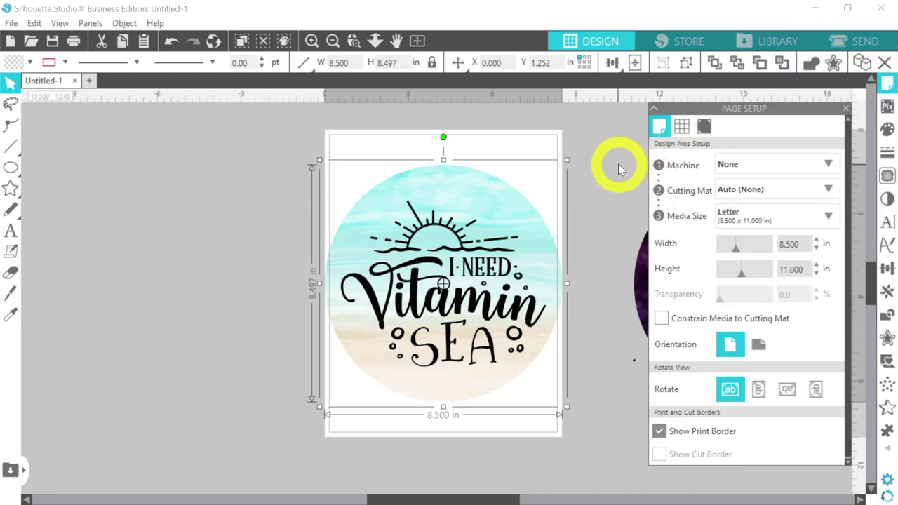
drag(567, 160, 558, 176)
click(635, 63)
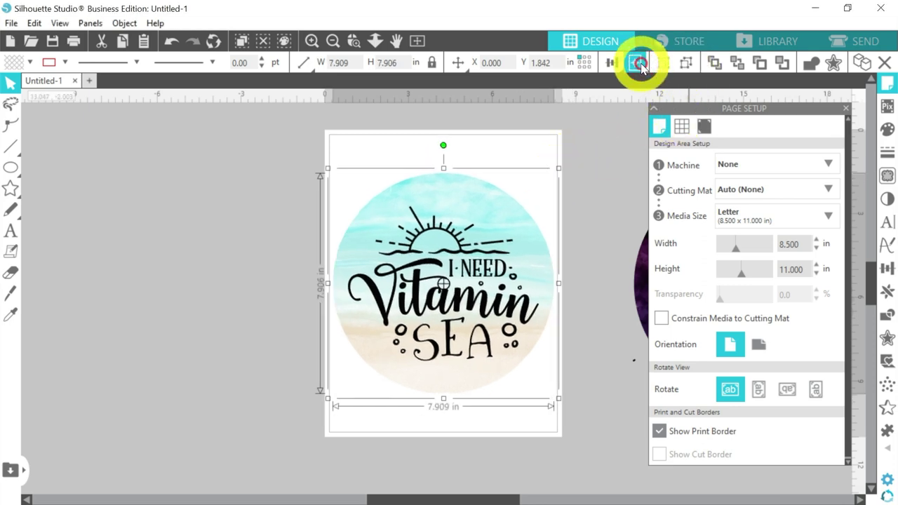
click(467, 291)
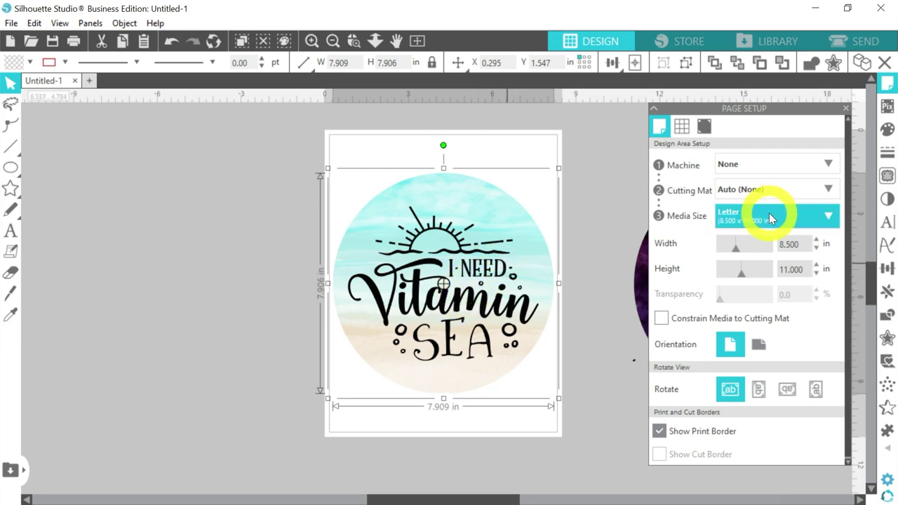
Step: Set the machine for the design area to Auto (Cameo 4) and deselect the design
click(748, 165)
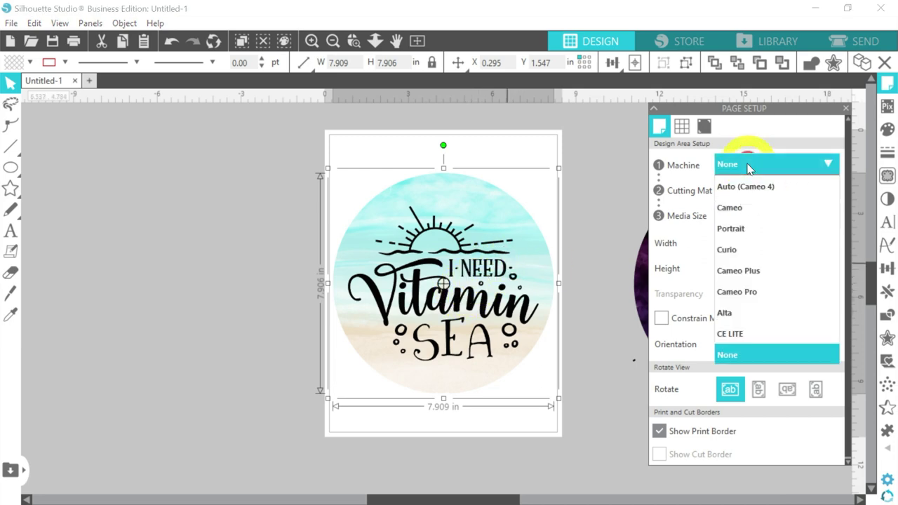
click(744, 186)
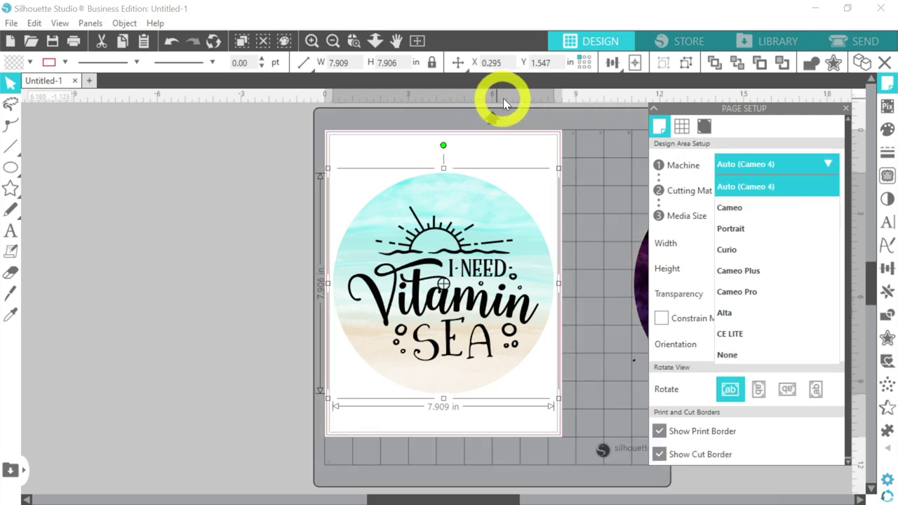
click(428, 498)
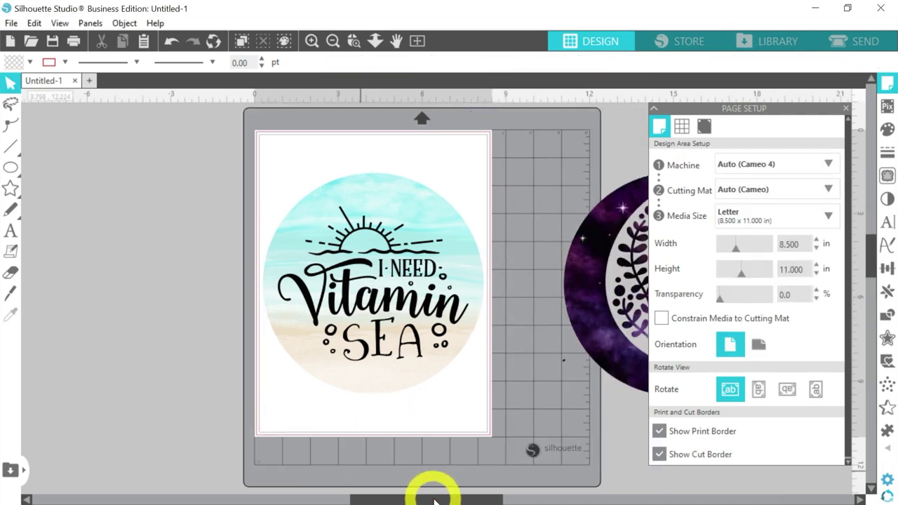
Step: Delete the two stray black fragments, one beside the galaxy moon and one on the cutting mat
drag(537, 256, 594, 257)
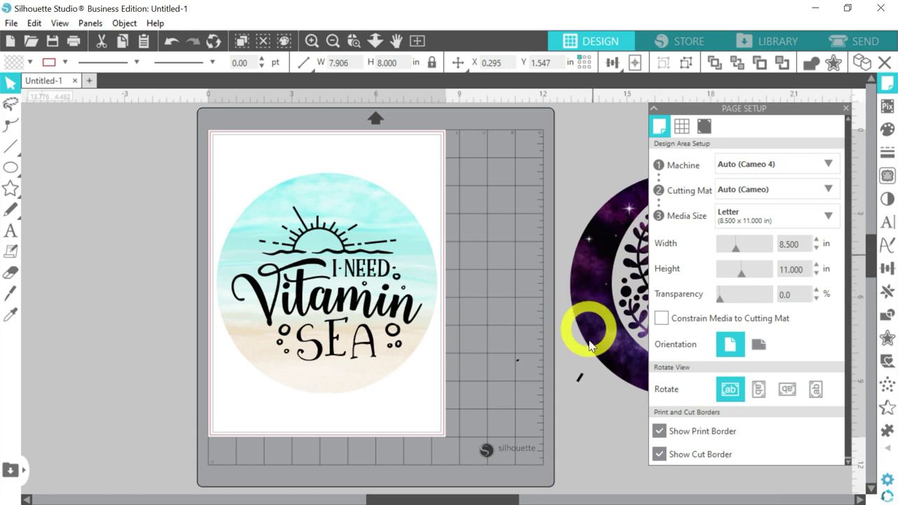
click(580, 377)
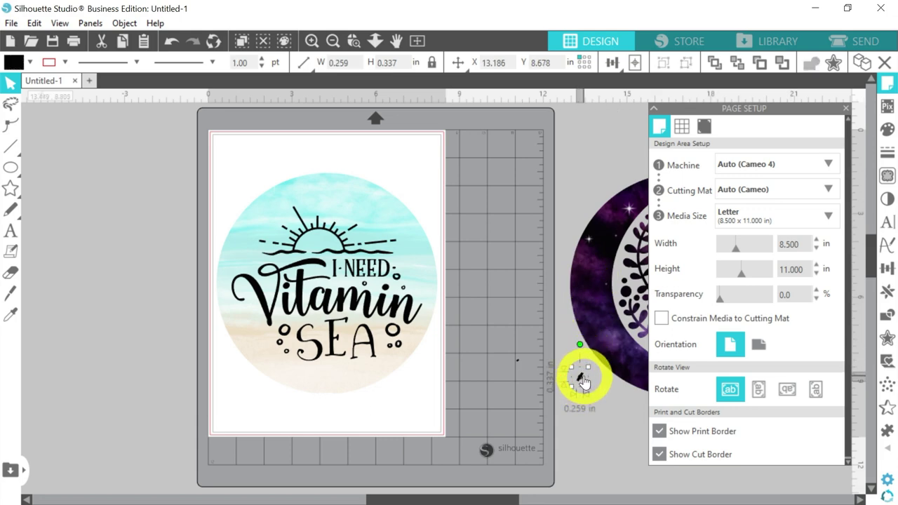
key(Delete)
click(520, 363)
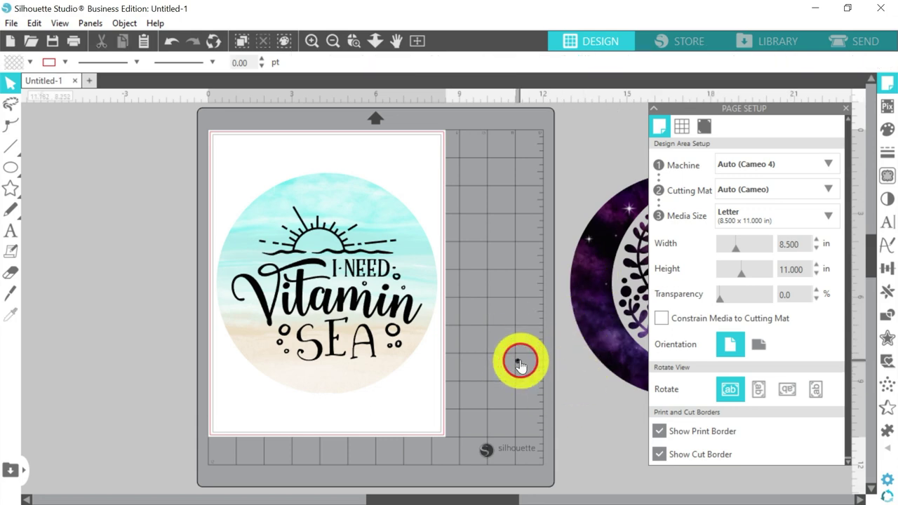
key(Delete)
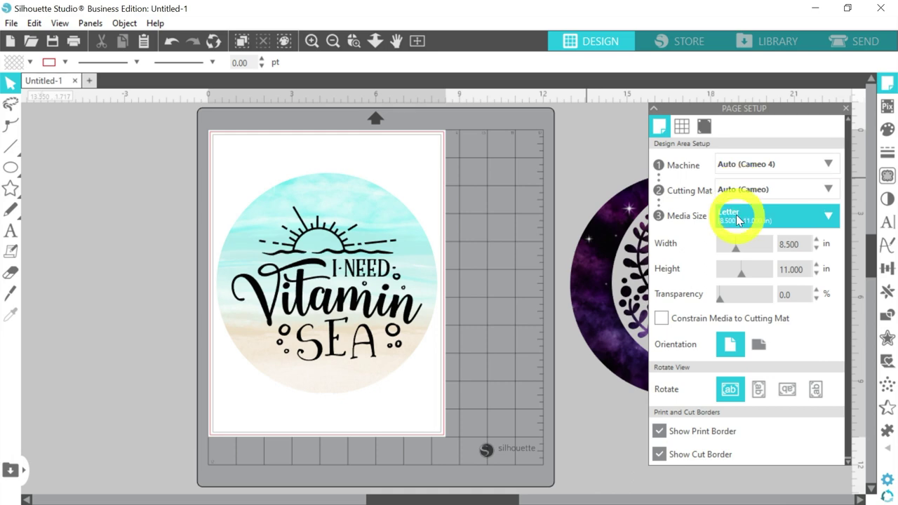
Step: Turn on the registration marks, and shrink the "Vitamin Sea" design to about 6.90 in wide, centered within the cut border
click(705, 127)
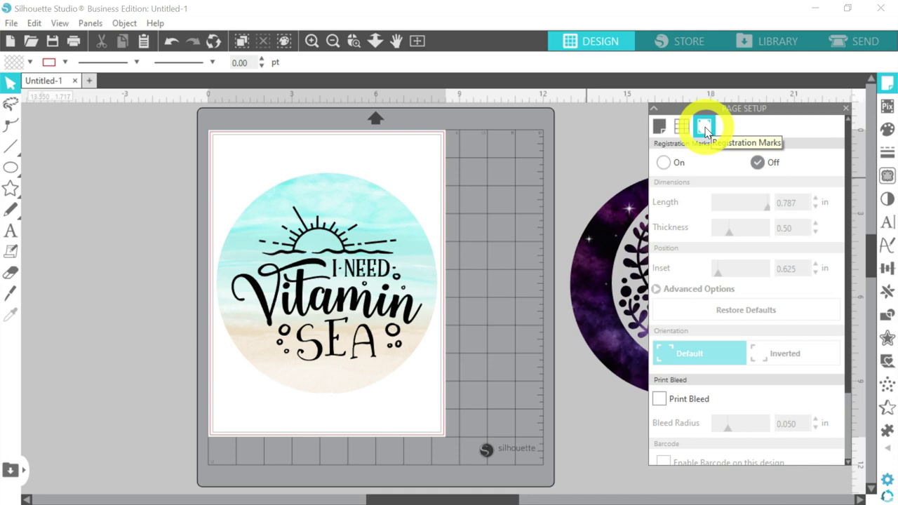
click(664, 162)
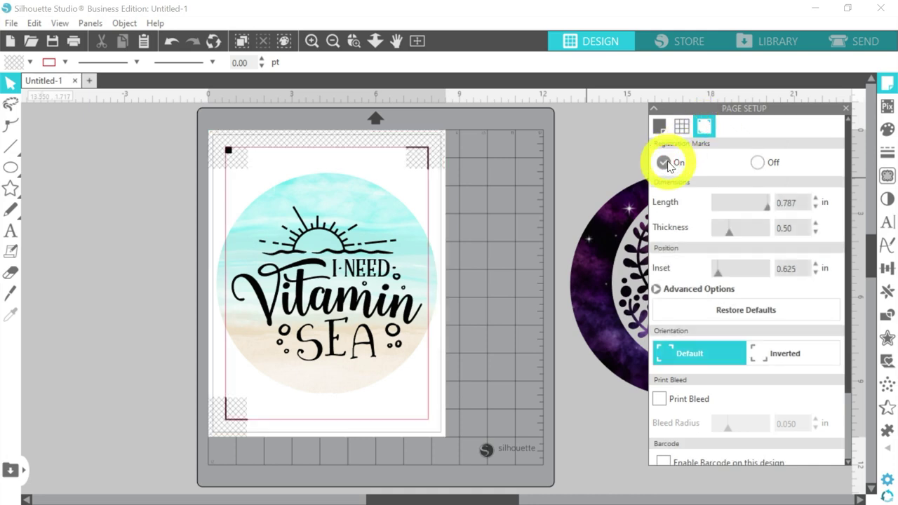
click(336, 305)
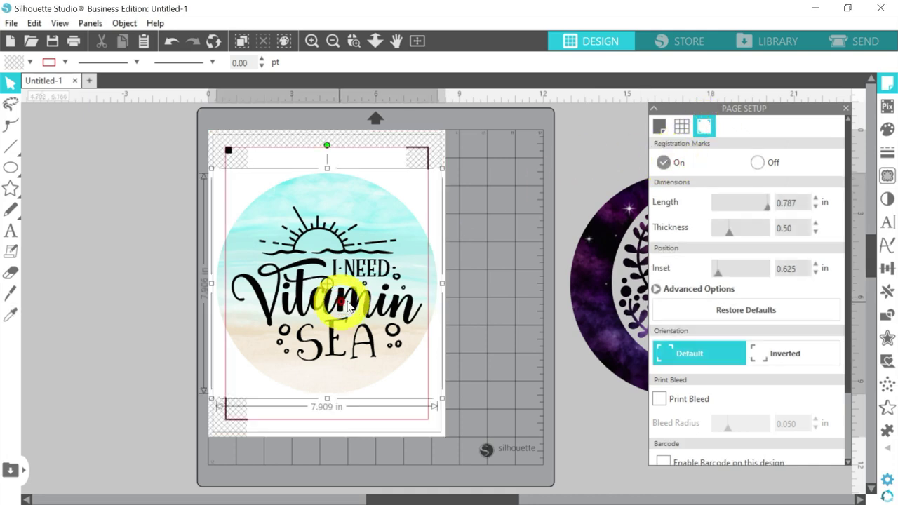
drag(443, 400, 411, 377)
drag(337, 243, 351, 259)
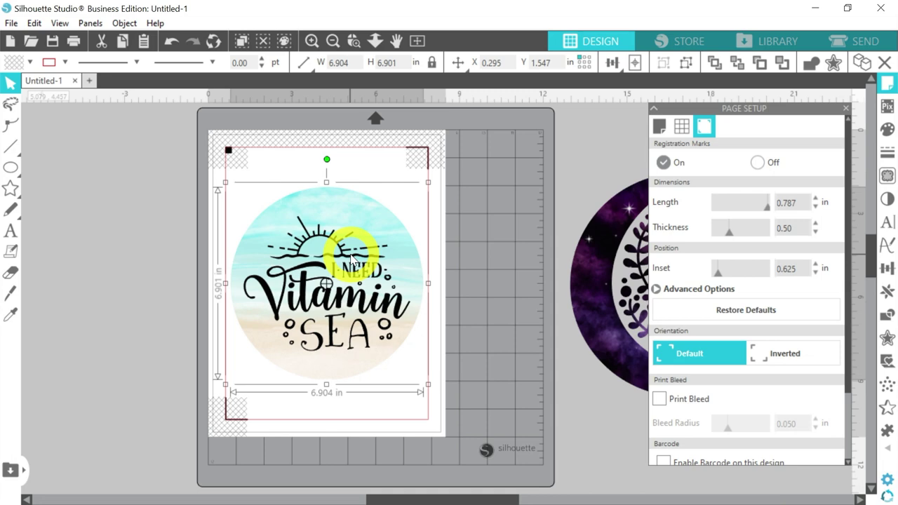
click(634, 63)
click(575, 139)
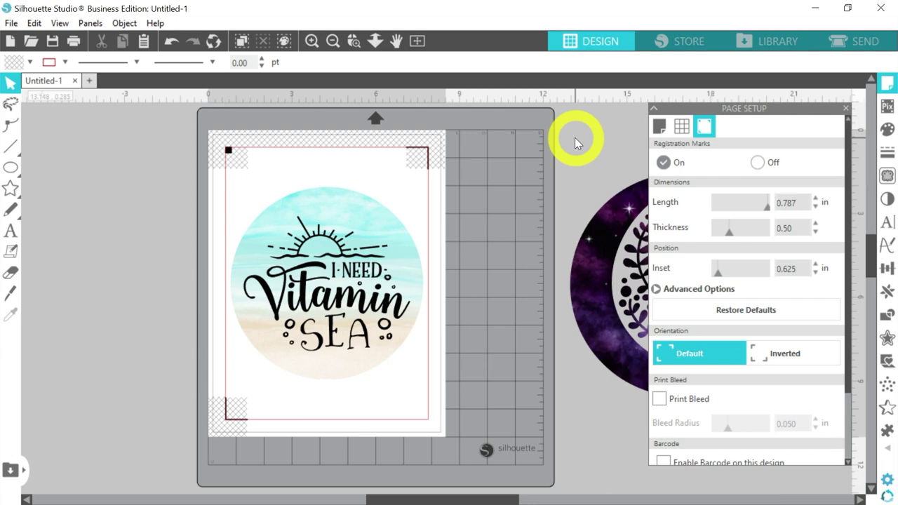
Step: In the send view, ungroup the "Vitamin Sea" design and set its lettering to No Cut
click(845, 42)
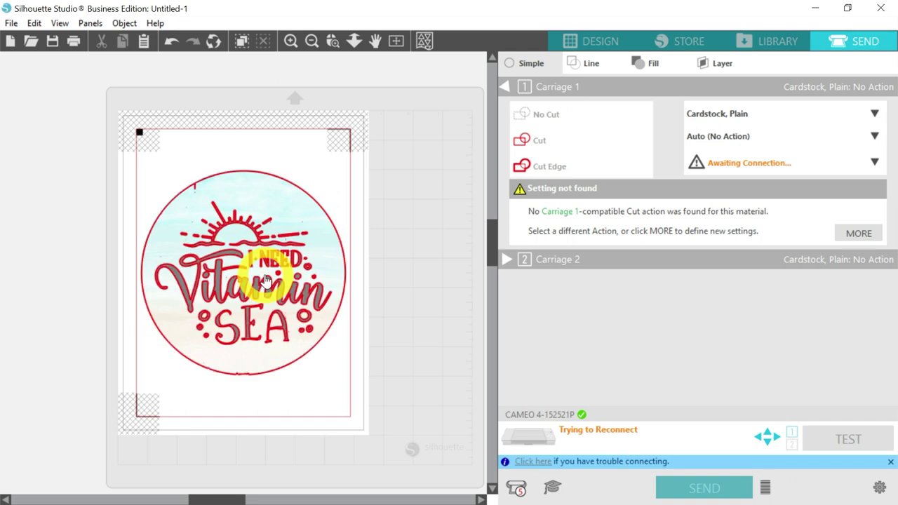
click(265, 280)
right_click(265, 280)
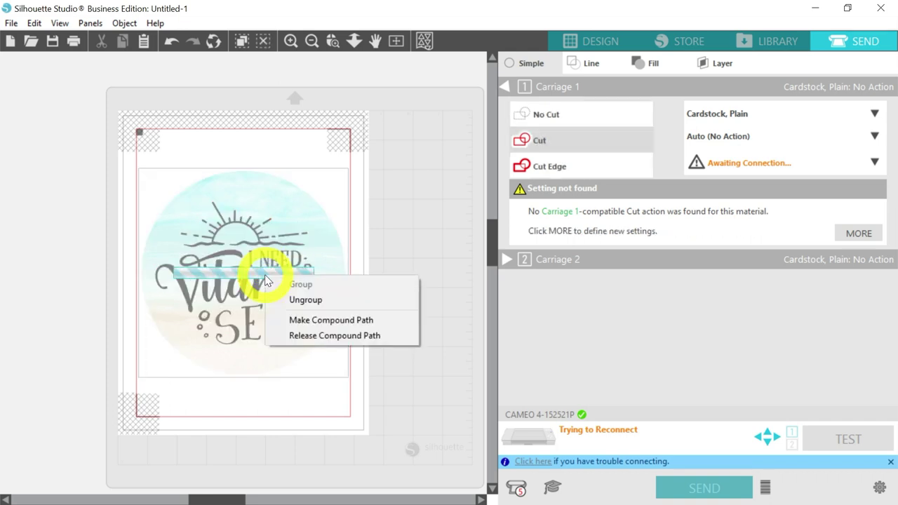
click(315, 300)
click(447, 230)
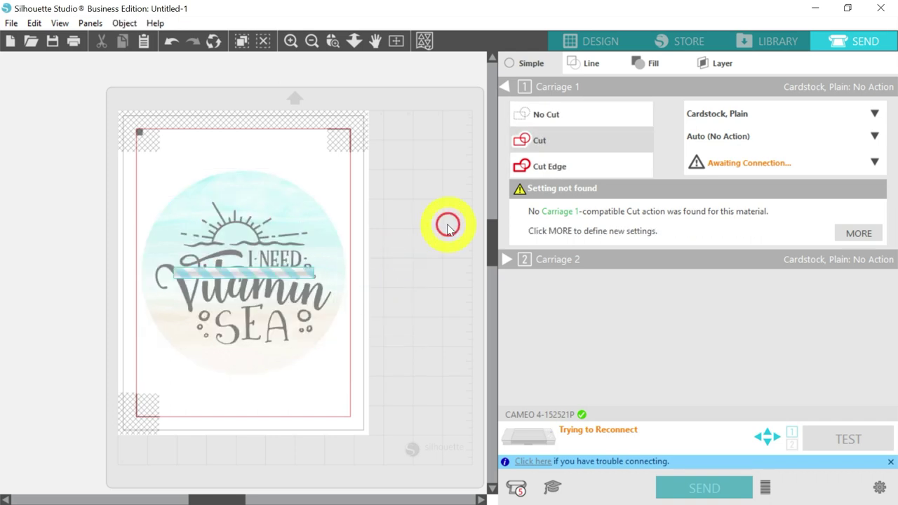
click(258, 291)
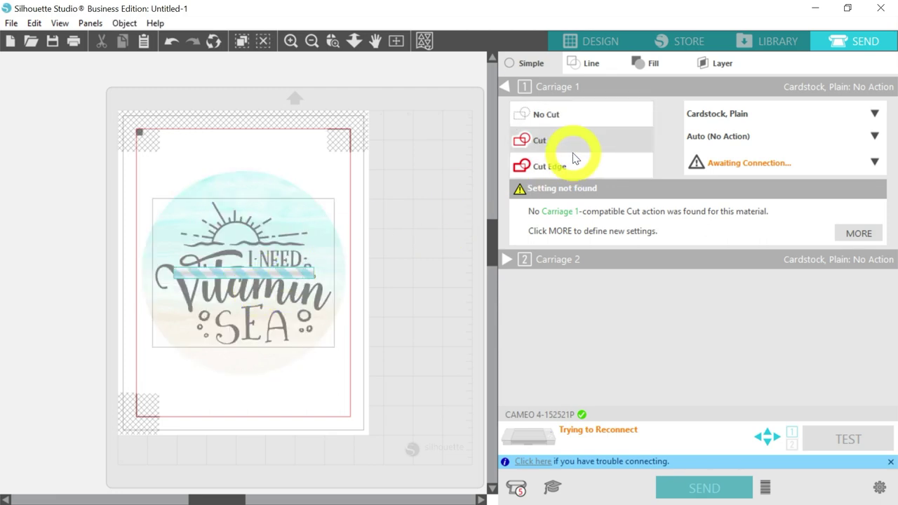
click(572, 118)
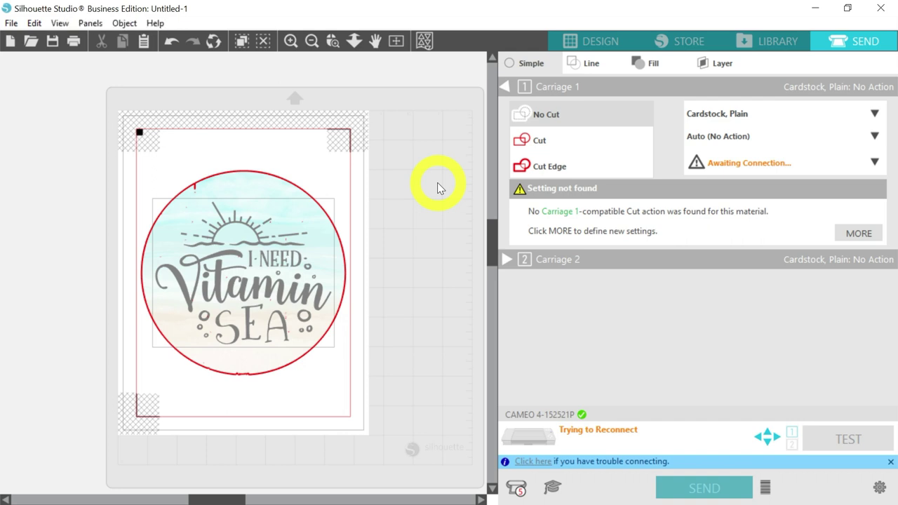
Step: Return to the design view, turn the registration marks off, and enlarge the "Vitamin Sea" design to about 7.39 in wide
click(592, 48)
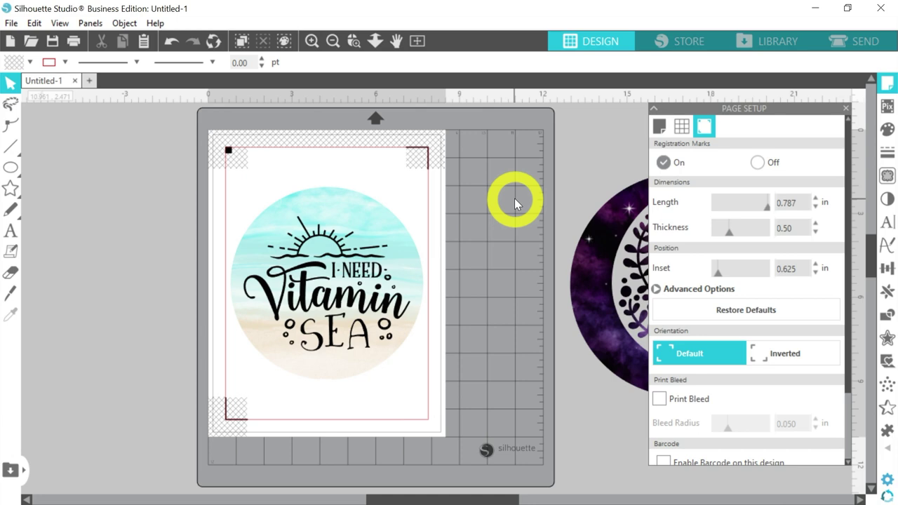
click(764, 164)
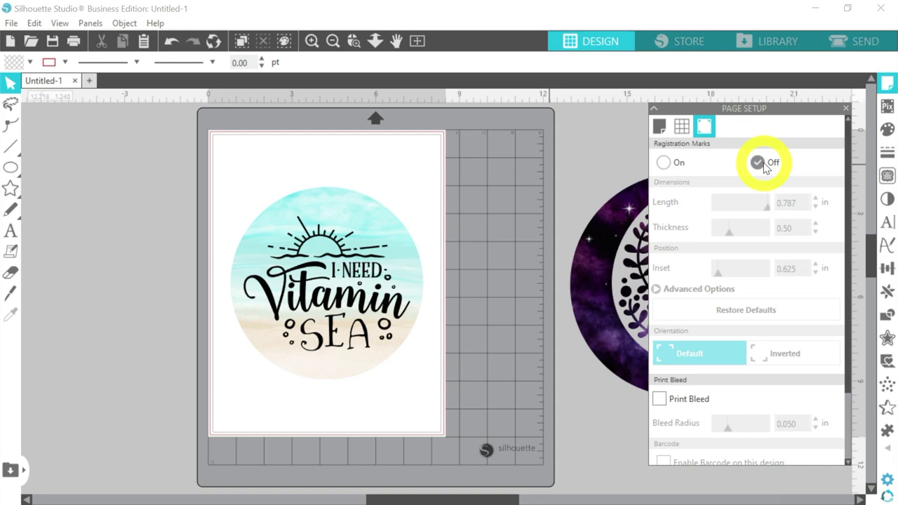
click(301, 282)
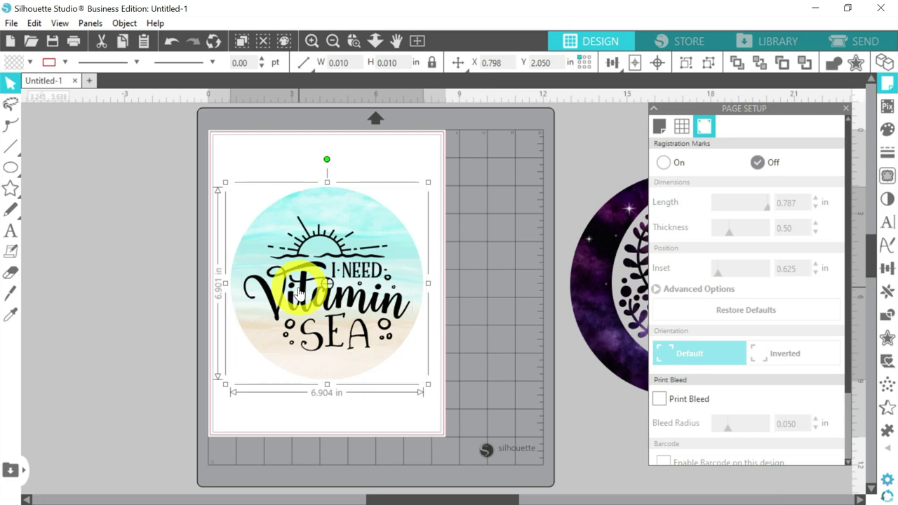
drag(428, 183, 448, 179)
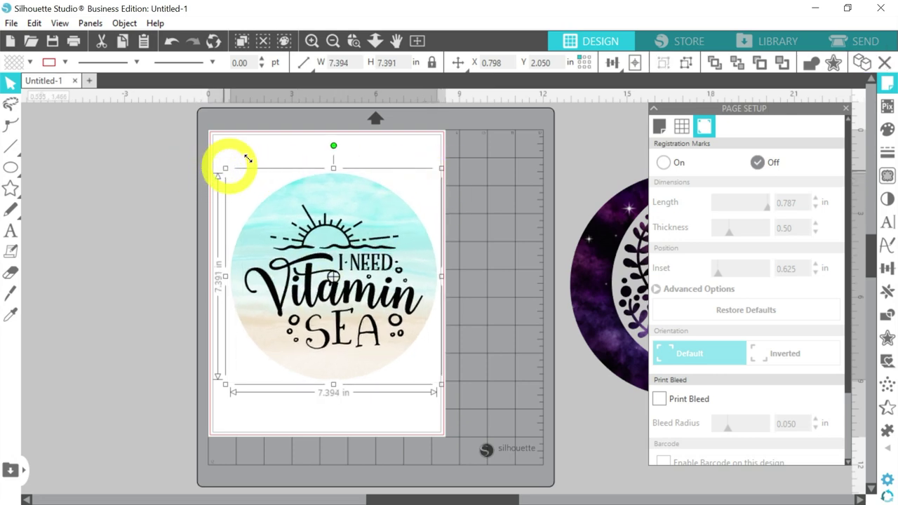
Step: Set the "Vitamin Sea" design's height to 8 in and center it on the page
double_click(390, 62)
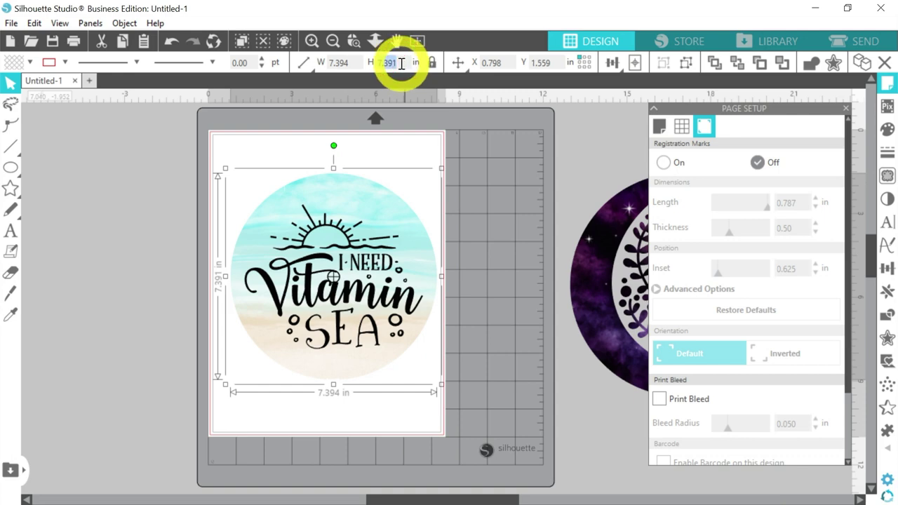
text(8)
key(Return)
click(635, 63)
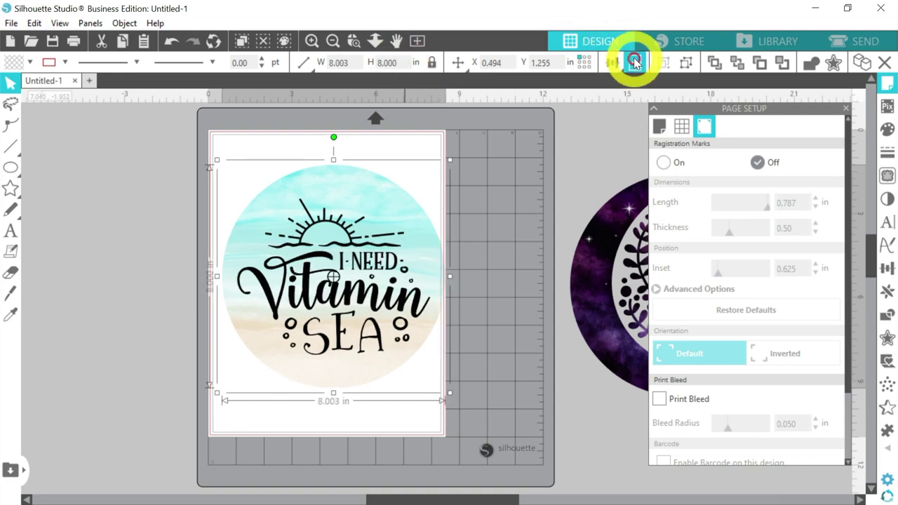
click(546, 176)
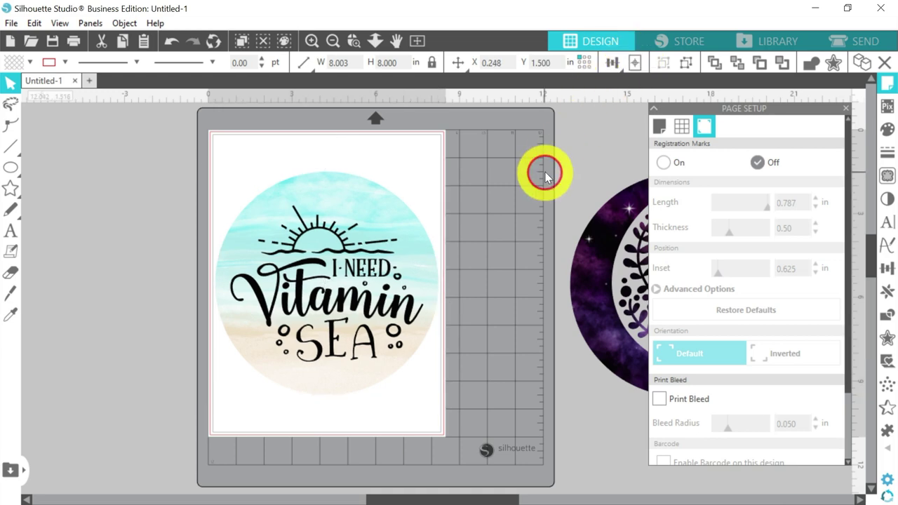
Step: Flip the "Vitamin Sea" design horizontally and check its cut lines in the send view before returning to the design view
right_click(302, 270)
click(360, 263)
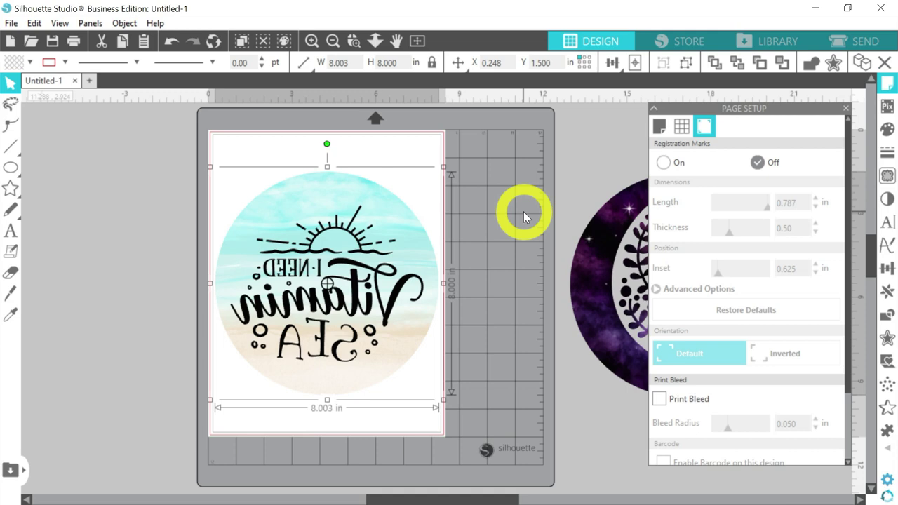
click(524, 211)
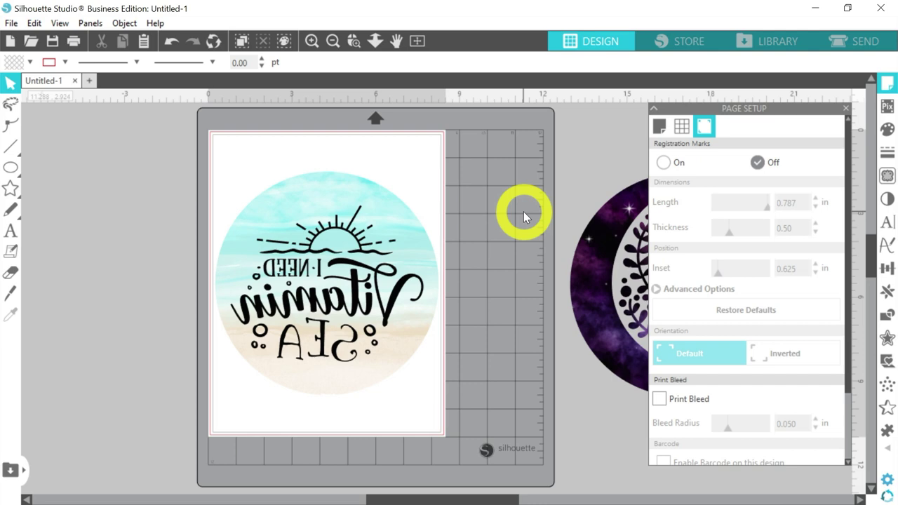
click(853, 44)
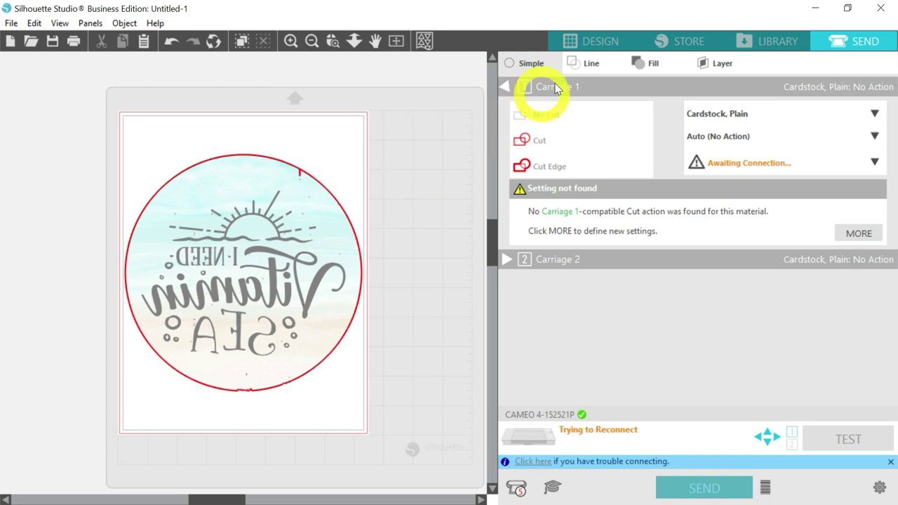
click(592, 41)
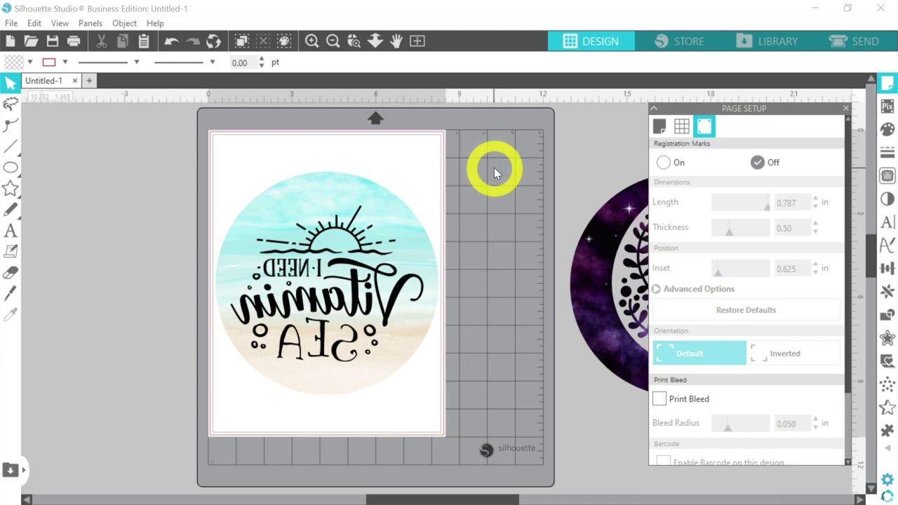
Step: Delete the galaxy-filled moon design beside the page
click(494, 168)
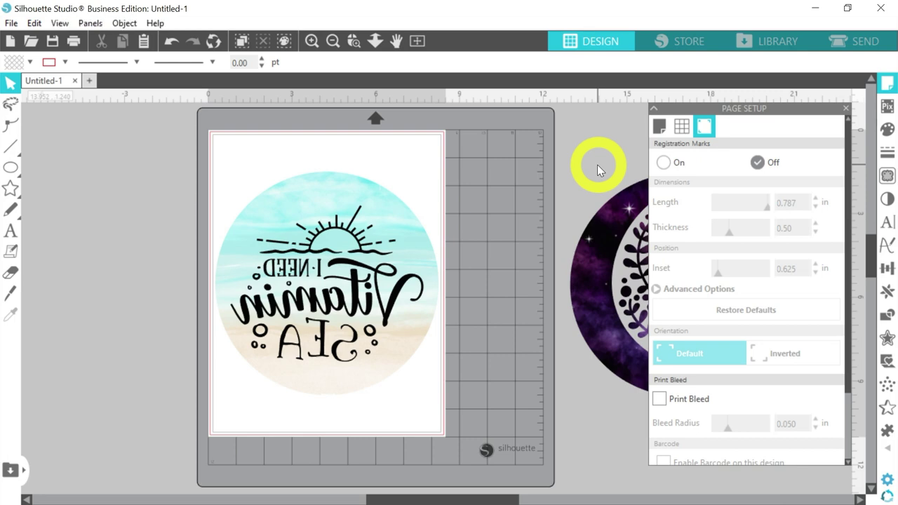
click(643, 242)
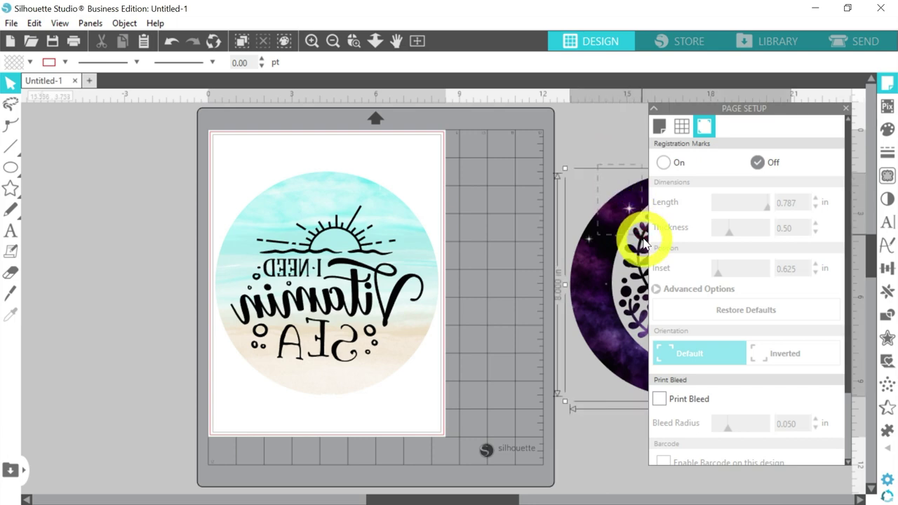
key(Delete)
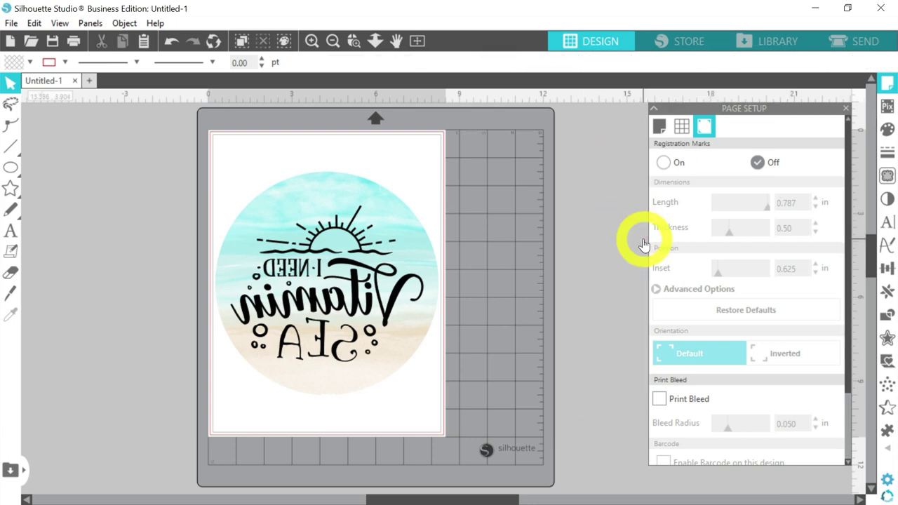